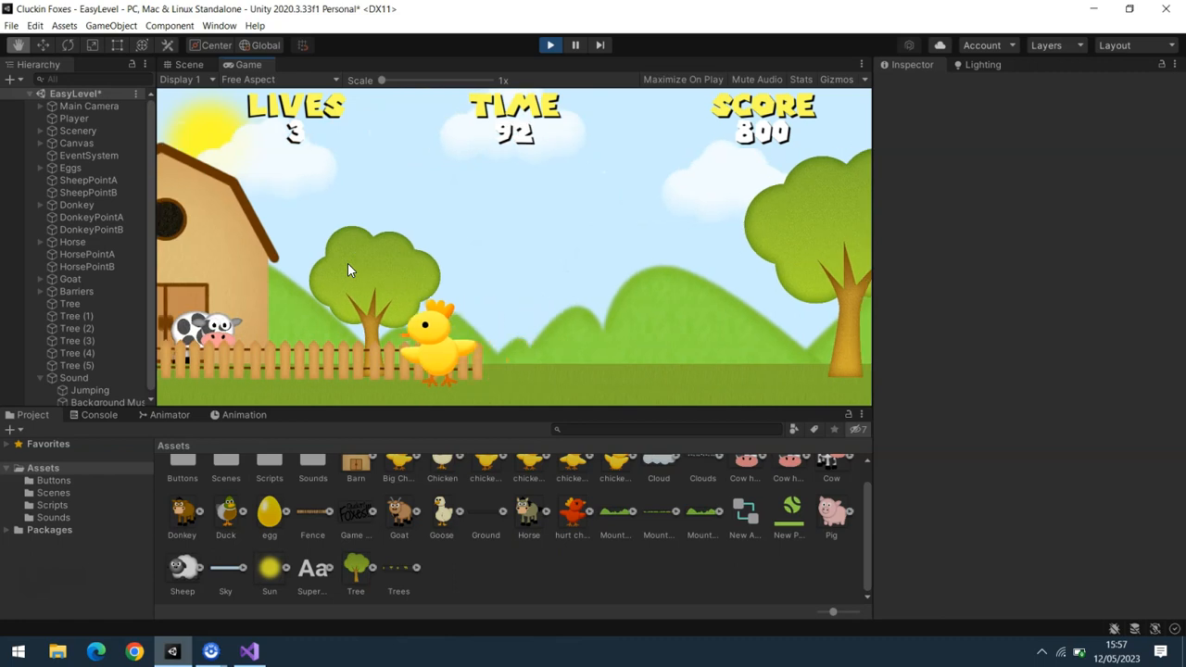
- Walk the chicken back and forth in the running game to examine how the scenery moves, and stop play mode
{"action": "key", "text": "Left"}
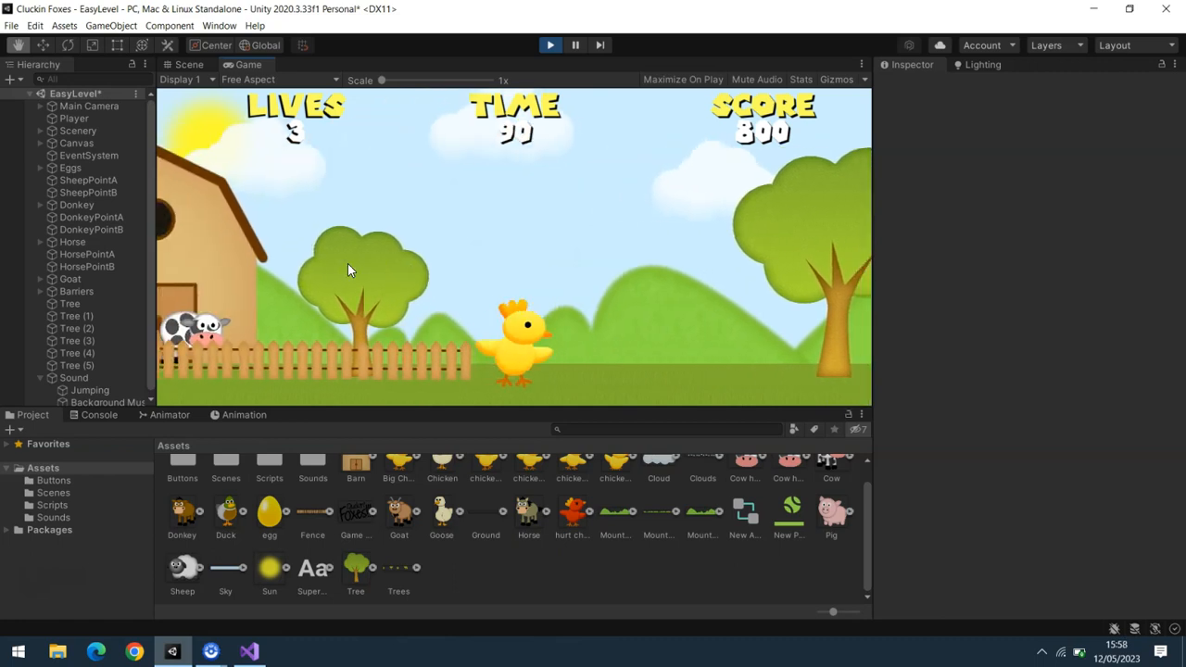
{"action": "key", "text": "Right"}
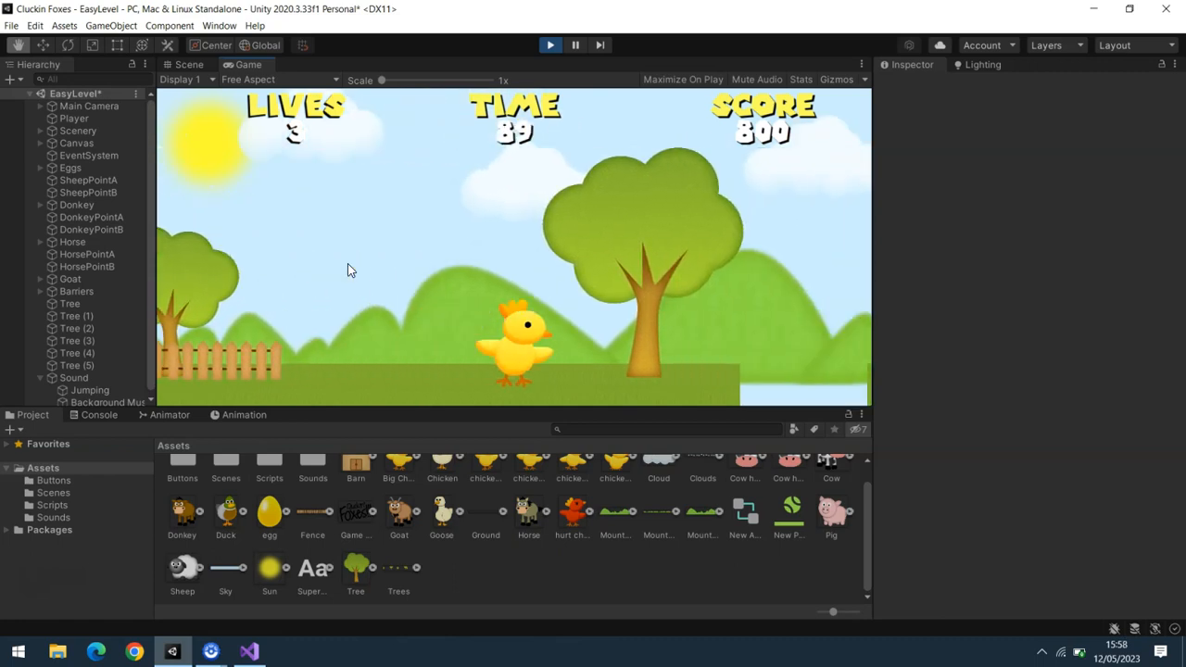
{"action": "key", "text": "Left"}
{"action": "key", "text": "Right"}
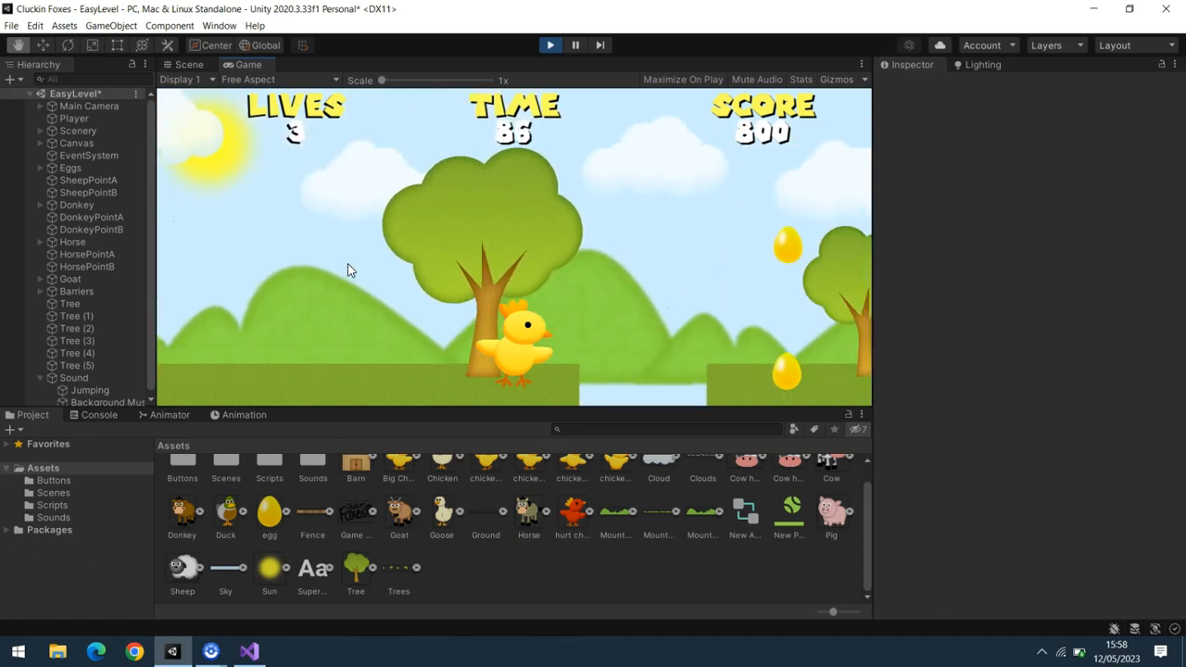
{"action": "key", "text": "Left"}
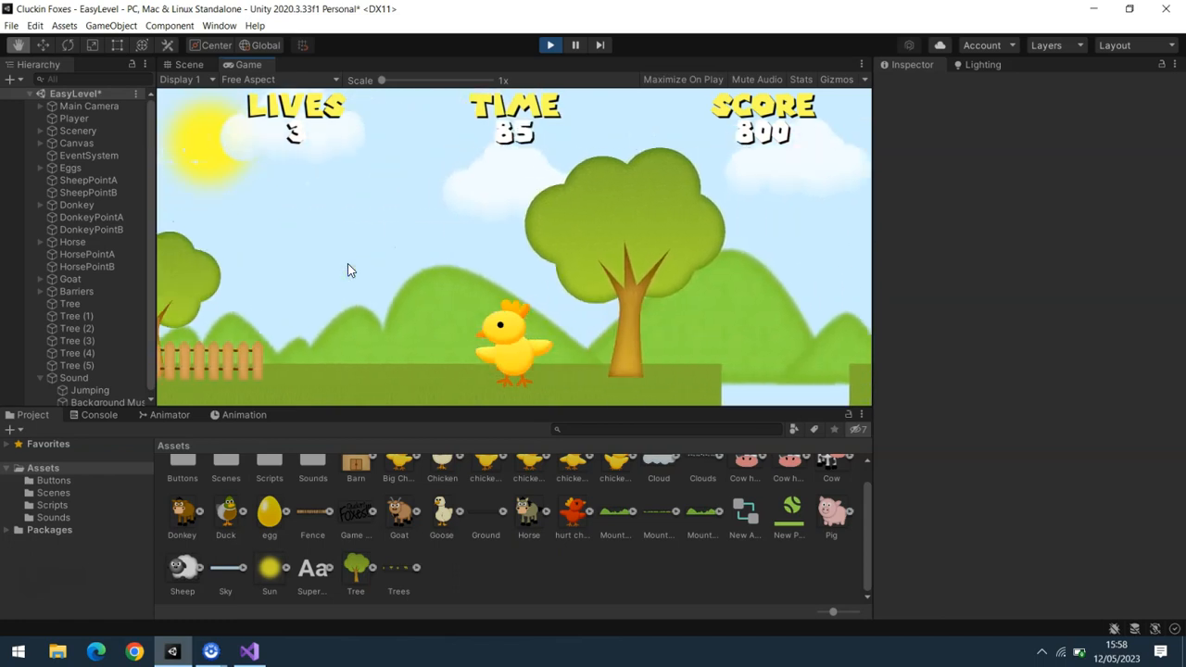
{"action": "key", "text": "Left"}
{"action": "key", "text": "Right"}
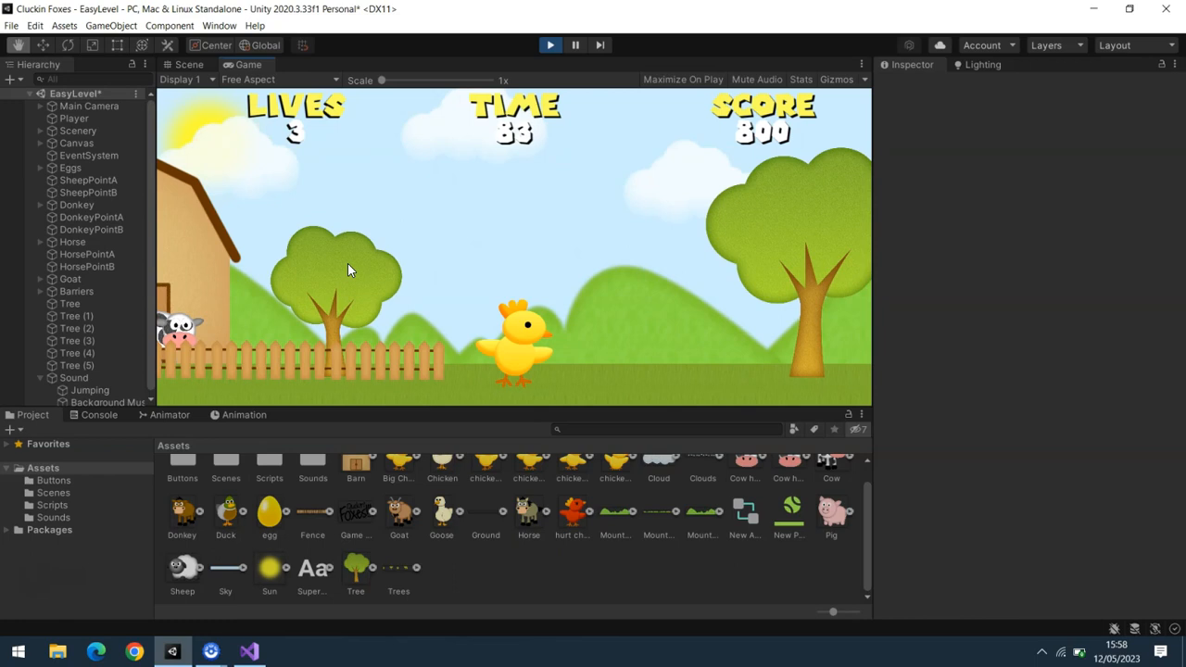
{"action": "key", "text": "Right"}
{"action": "key", "text": "Right"}
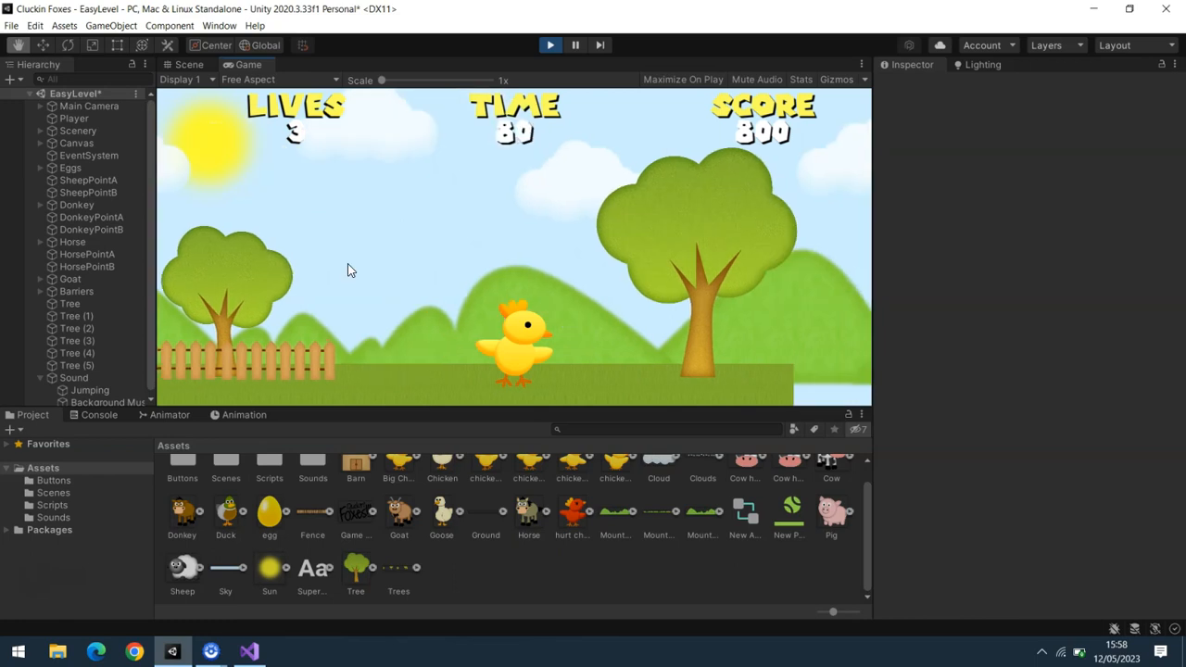
{"action": "key", "text": "Left"}
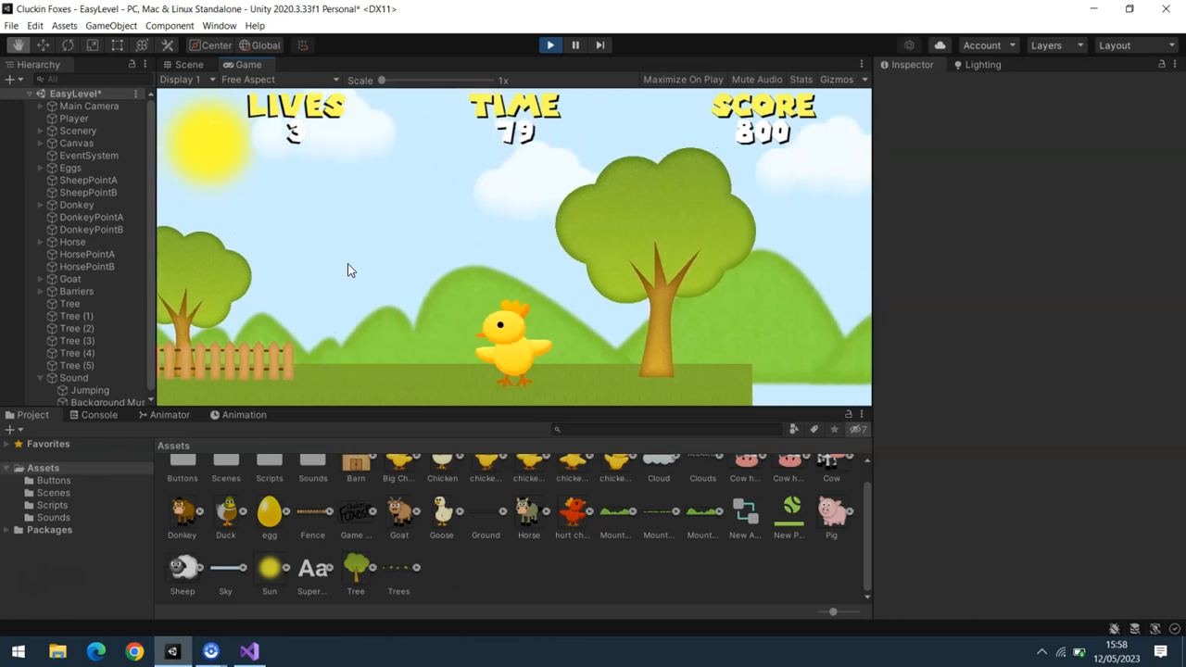
{"action": "key", "text": "Left"}
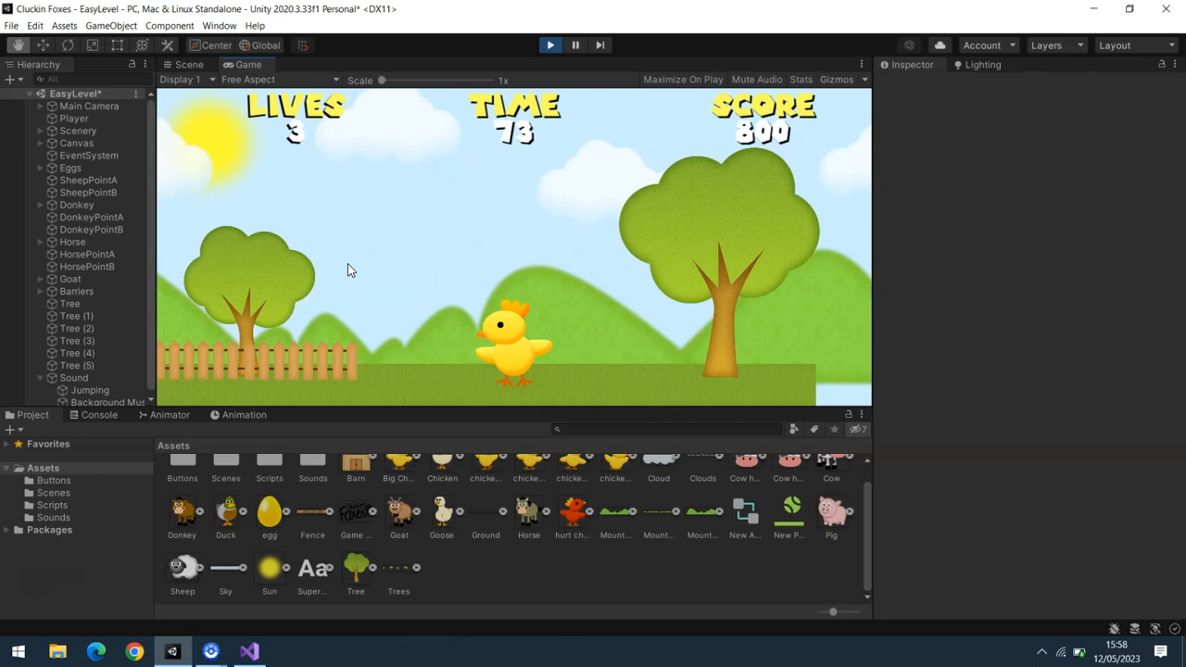
{"action": "key", "text": "Left"}
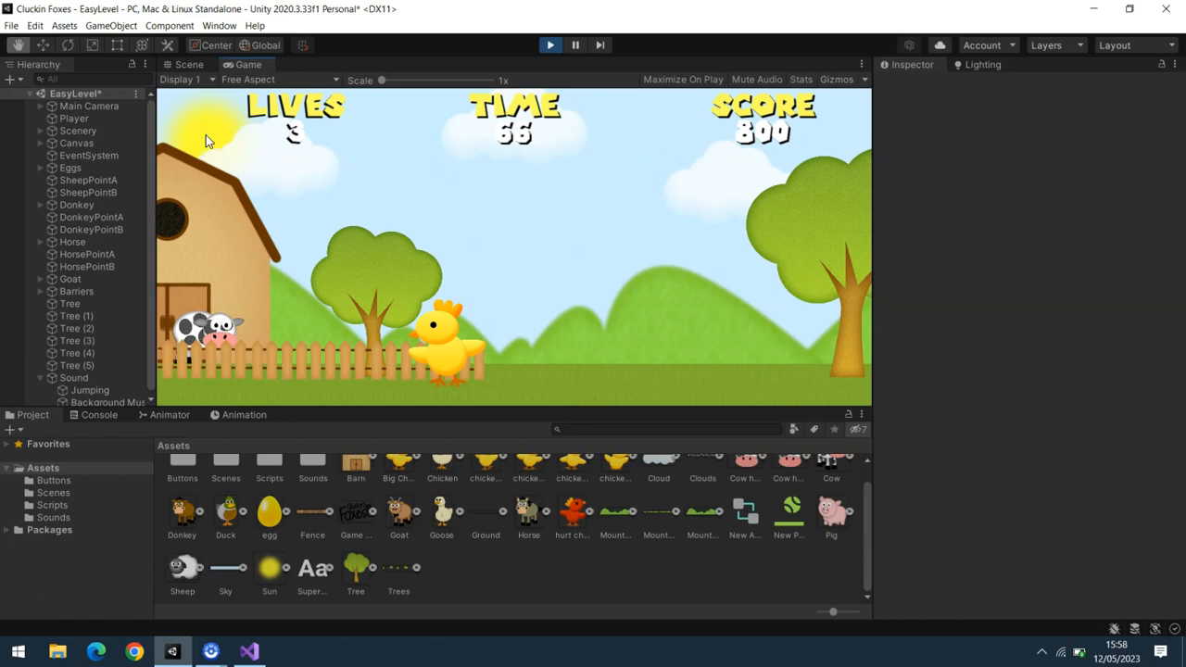
{"action": "key", "text": "Right"}
{"action": "key", "text": "Right"}
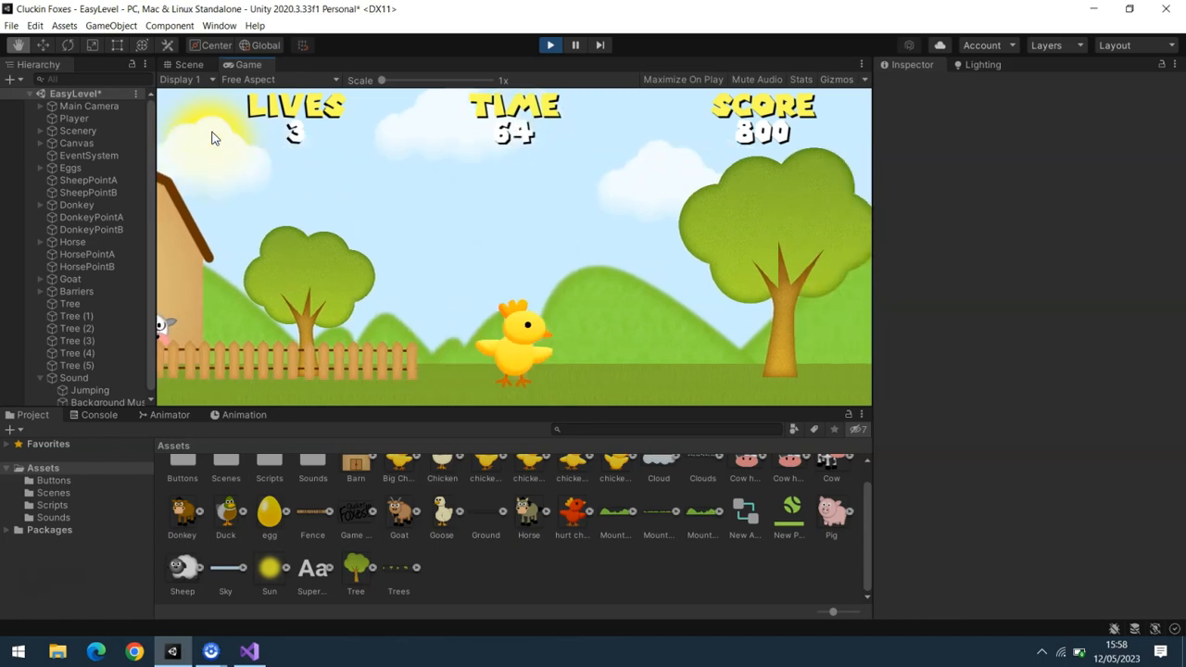
{"action": "key", "text": "Left"}
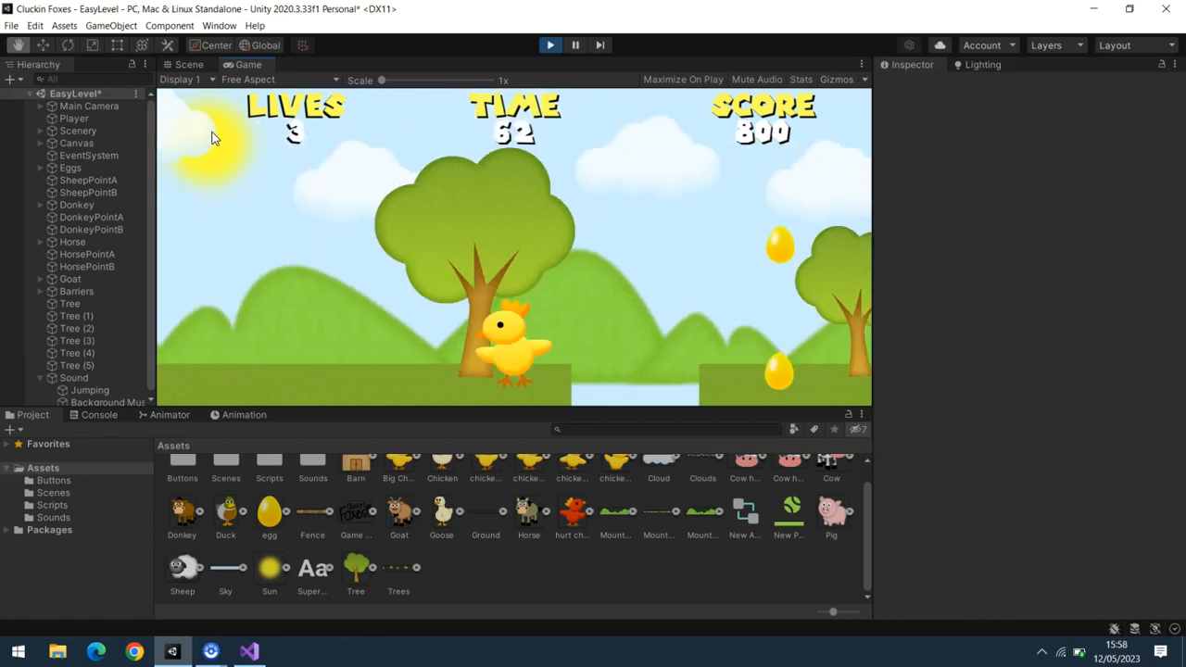
{"action": "key", "text": "Right"}
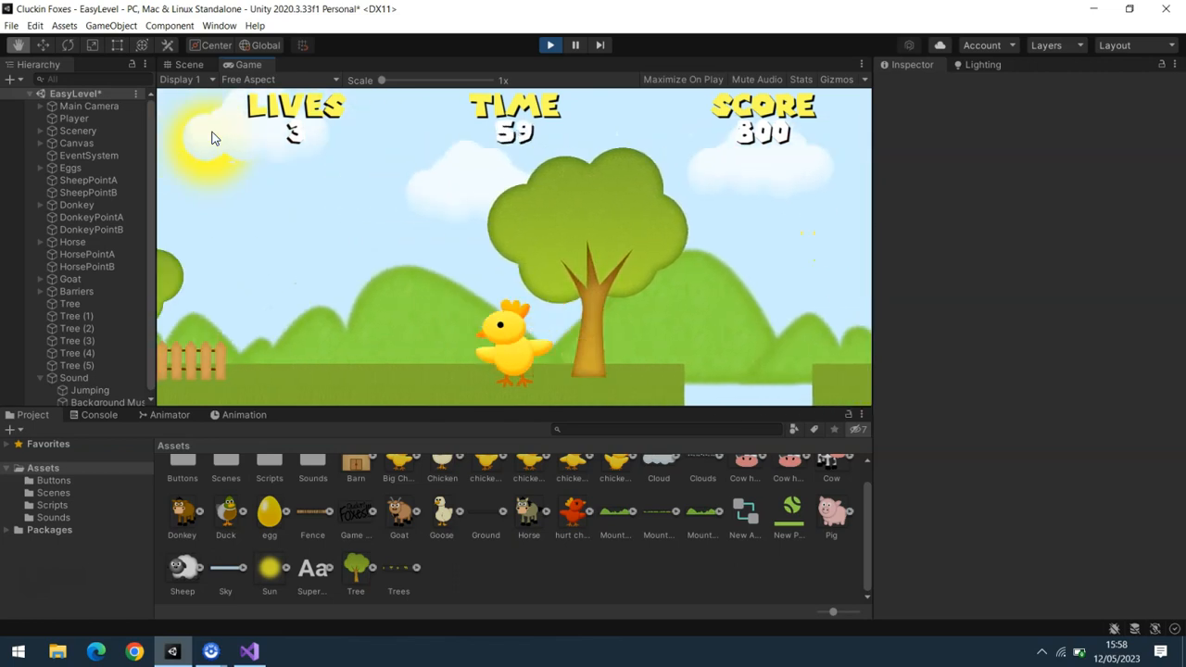
{"action": "key", "text": "Right"}
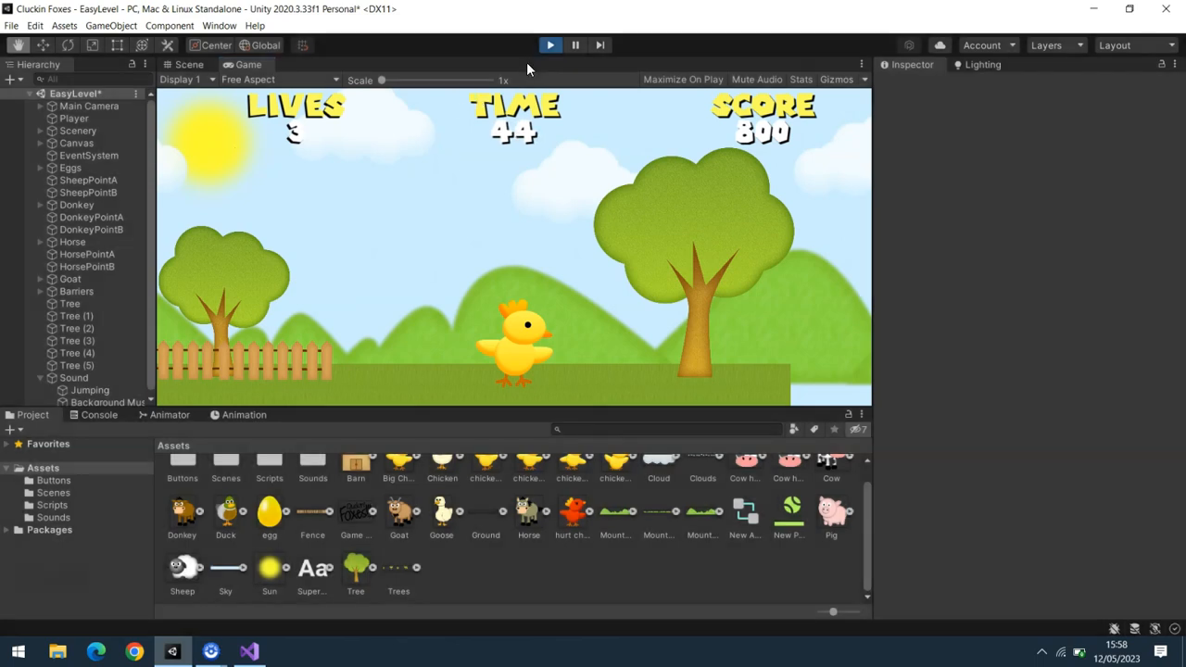
{"action": "left_click", "coordinate": [548, 46]}
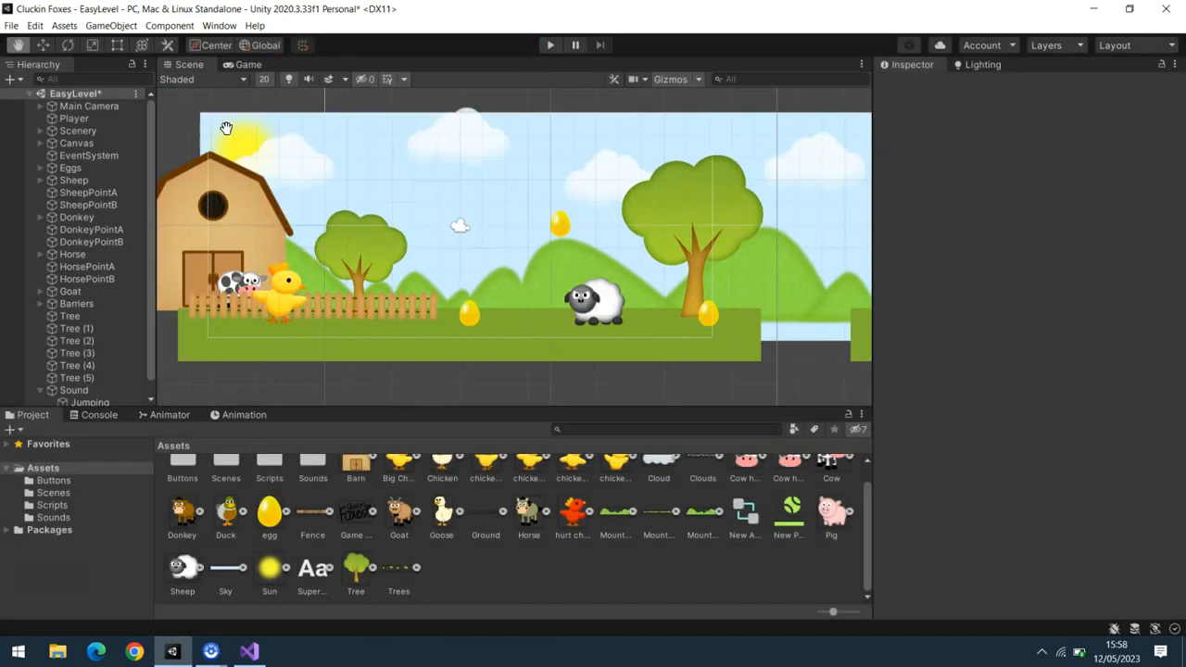
- Inspect the children of Main Camera and Scenery, and check the trees and mountains in the scene with the Rect Tool
{"action": "left_click", "coordinate": [41, 106]}
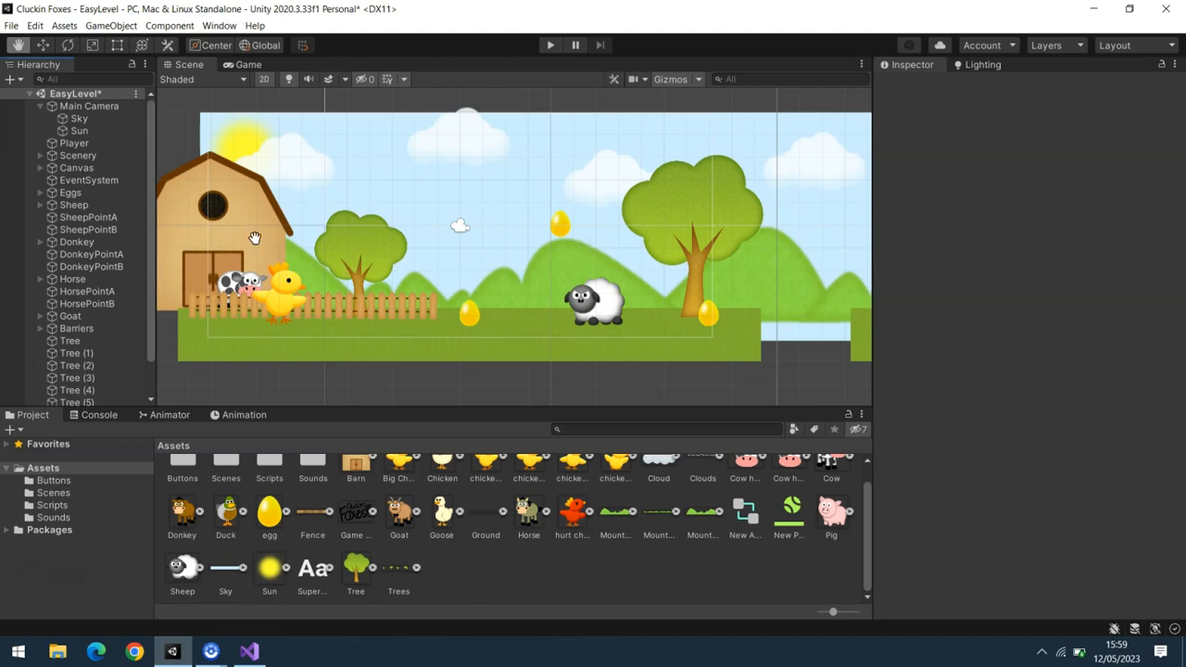
{"action": "left_click", "coordinate": [41, 106]}
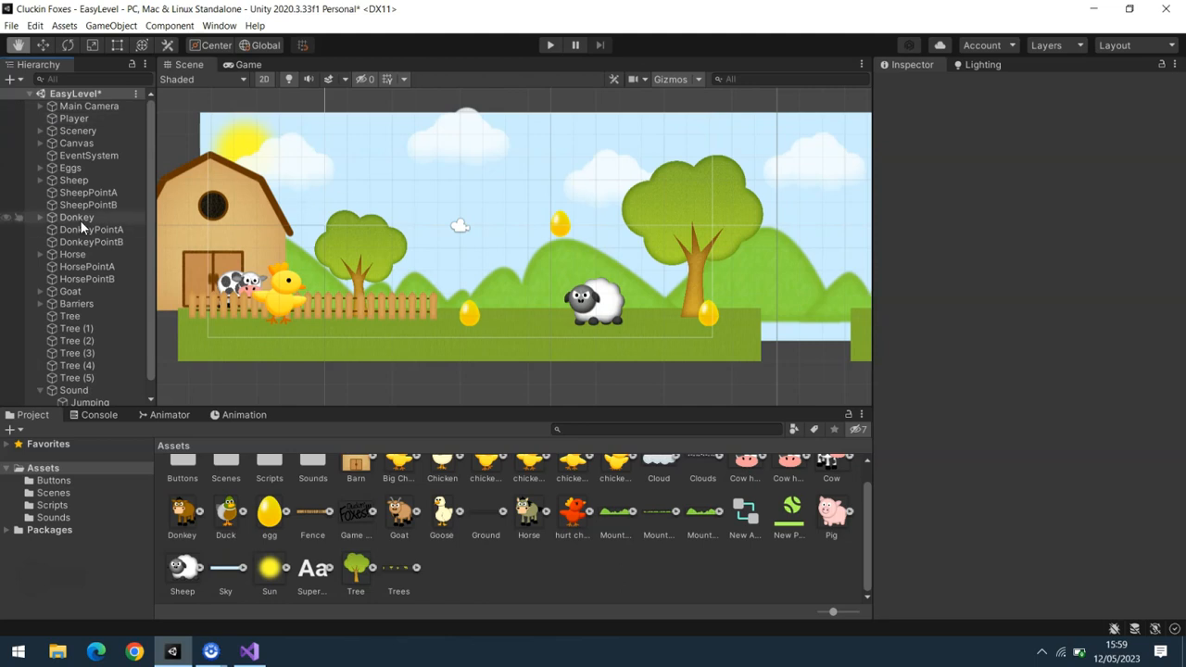
{"action": "left_click", "coordinate": [41, 132]}
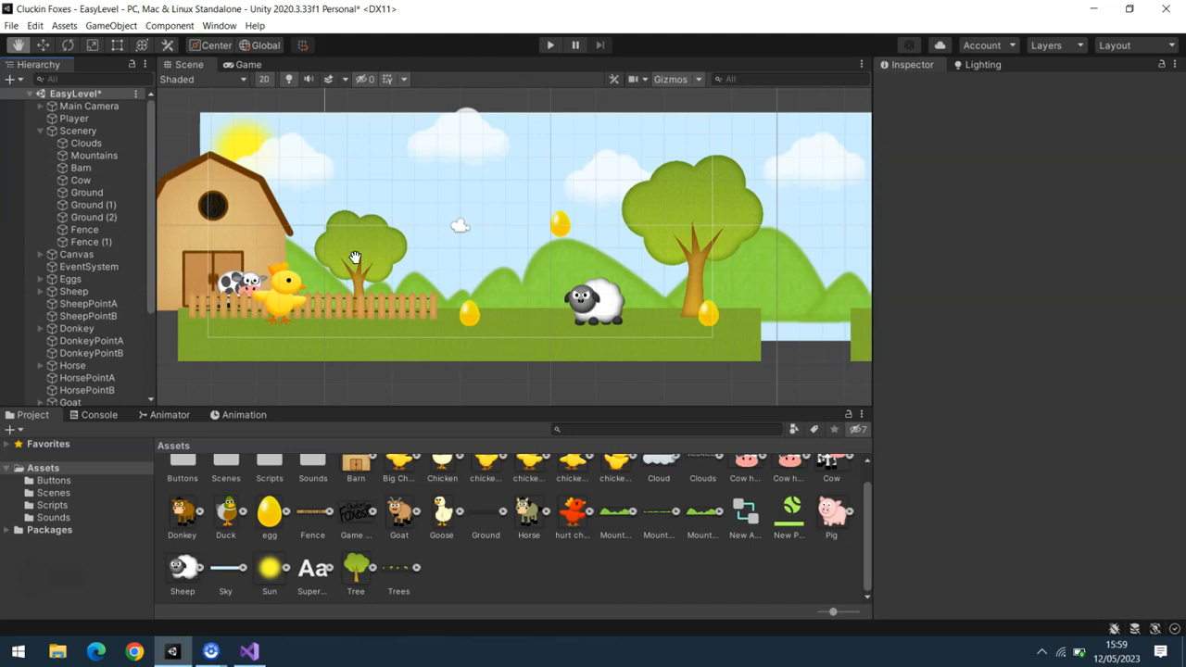
{"action": "key", "text": "t"}
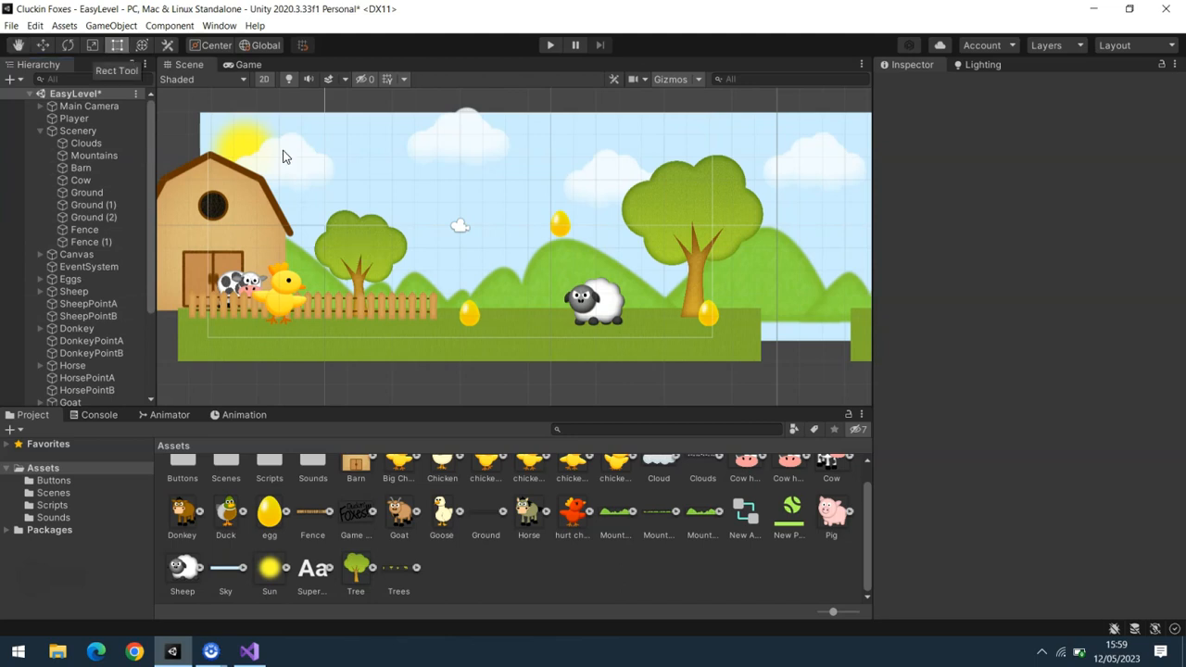
{"action": "left_click", "coordinate": [362, 226]}
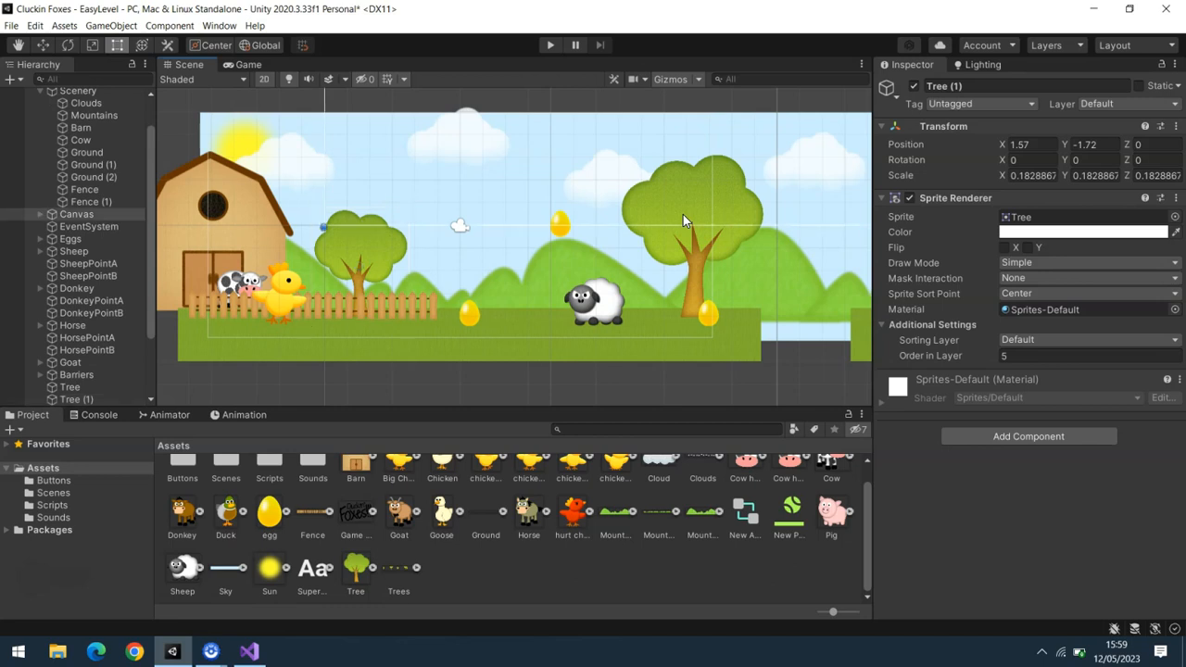
{"action": "left_click", "coordinate": [594, 263]}
{"action": "left_click", "coordinate": [595, 263]}
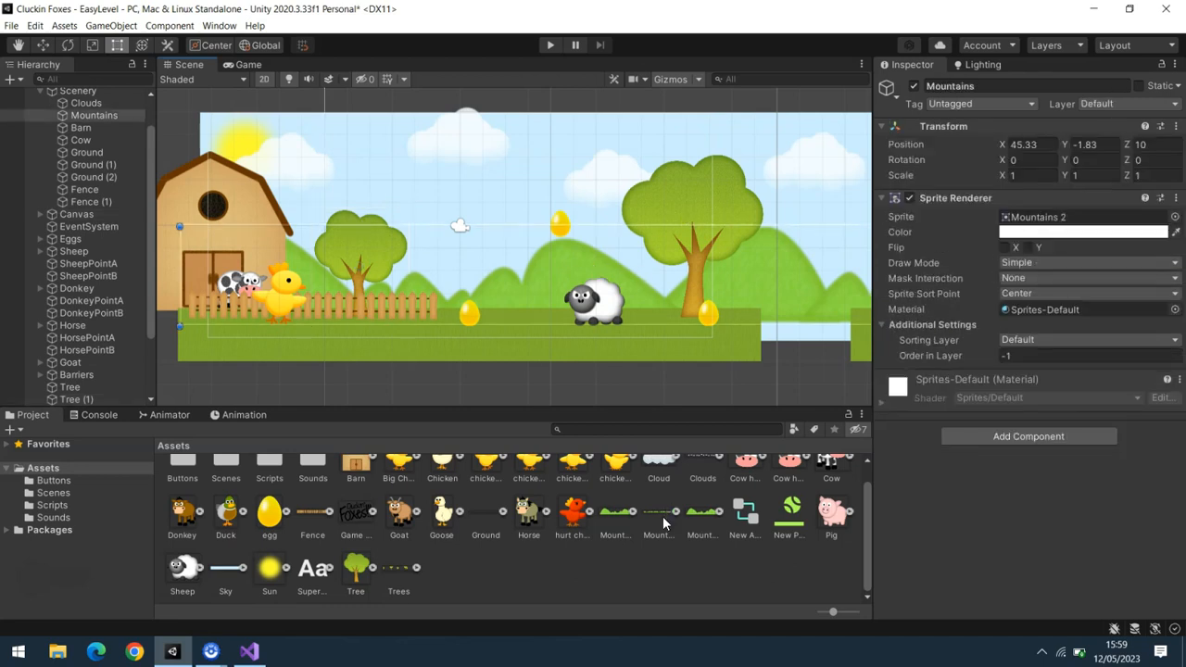
{"action": "left_click", "coordinate": [674, 198]}
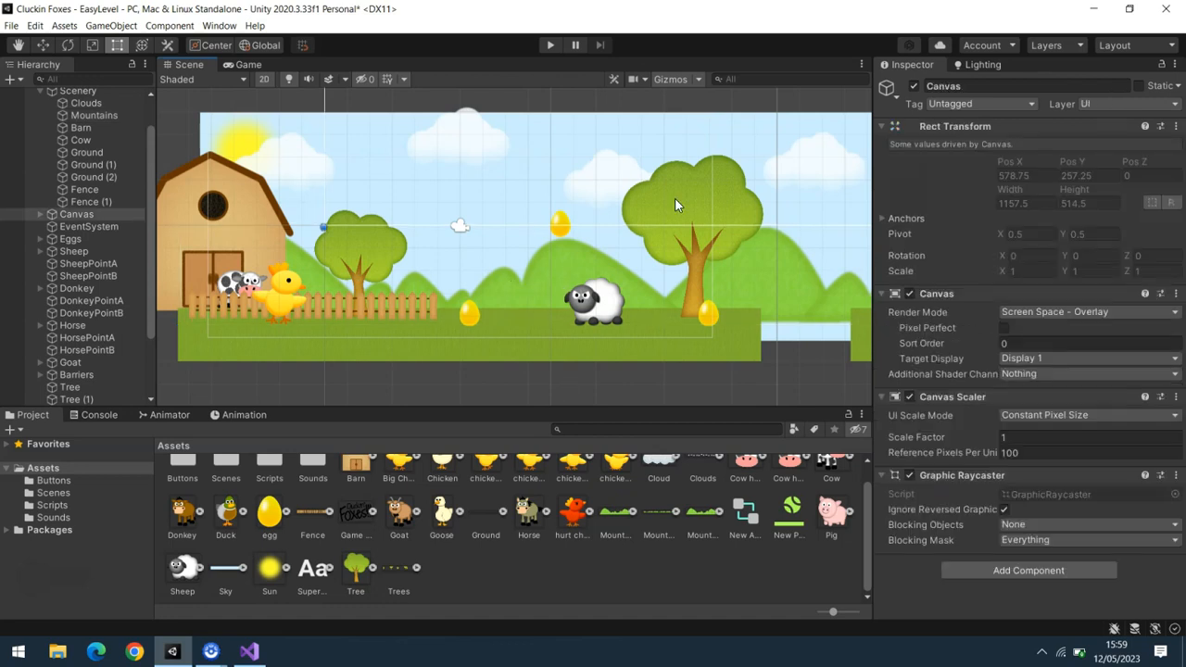
{"action": "left_click", "coordinate": [681, 199]}
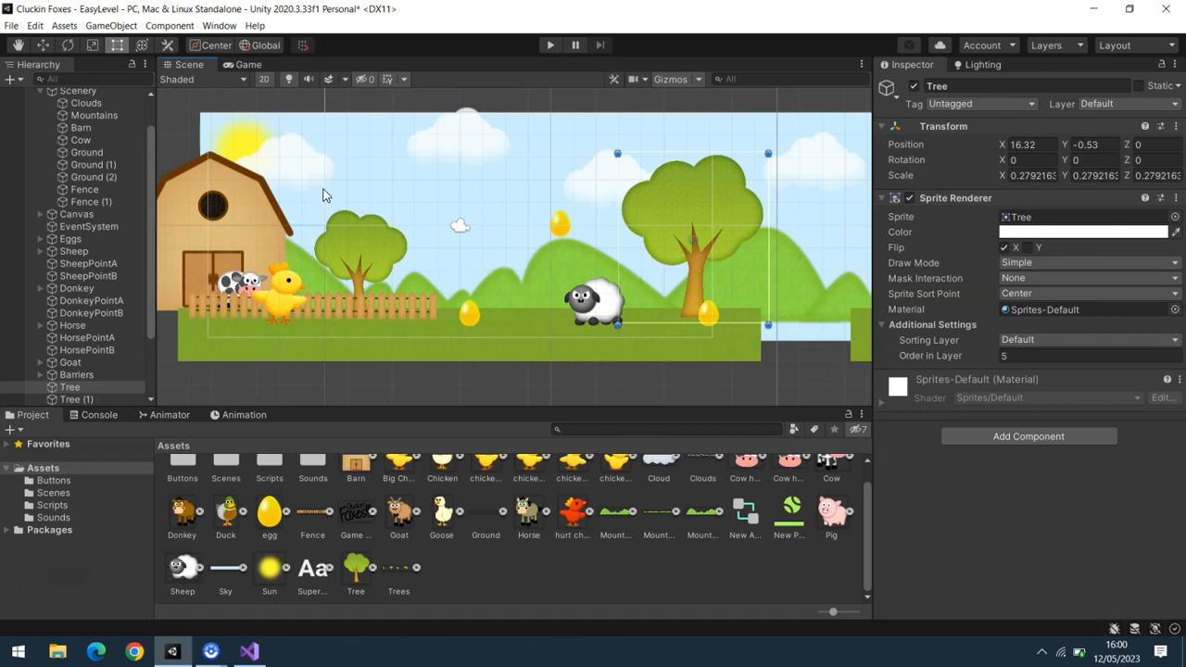
- Create an empty child object named Trees under Scenery
{"action": "right_click", "coordinate": [79, 89]}
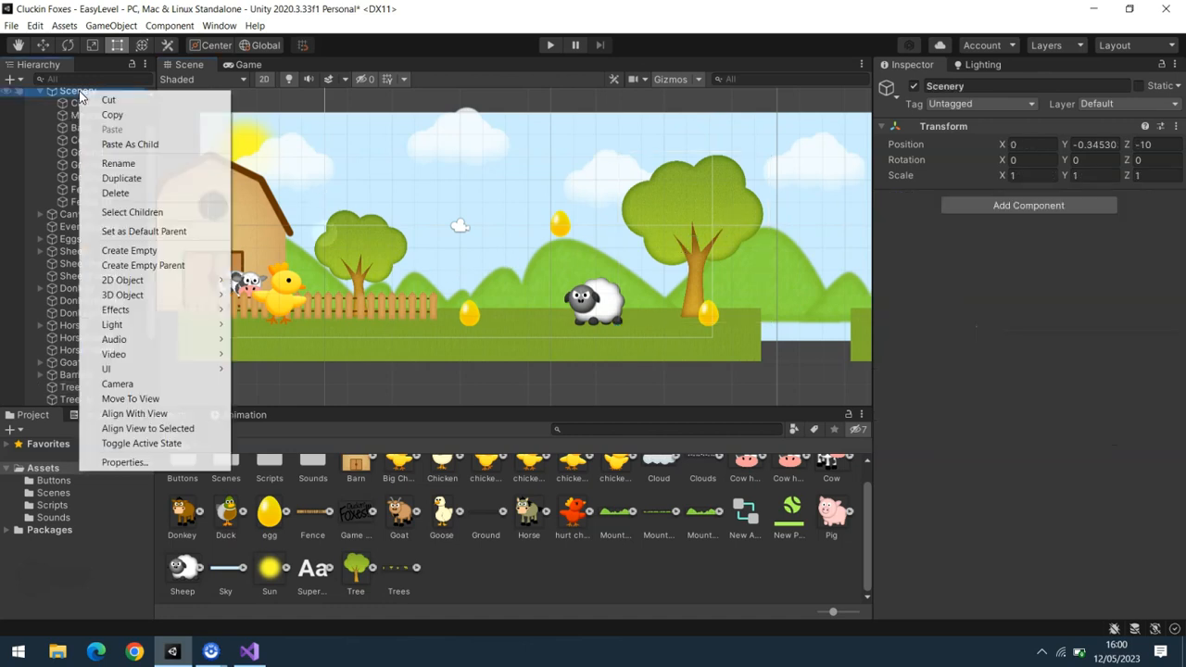
{"action": "left_click", "coordinate": [178, 249]}
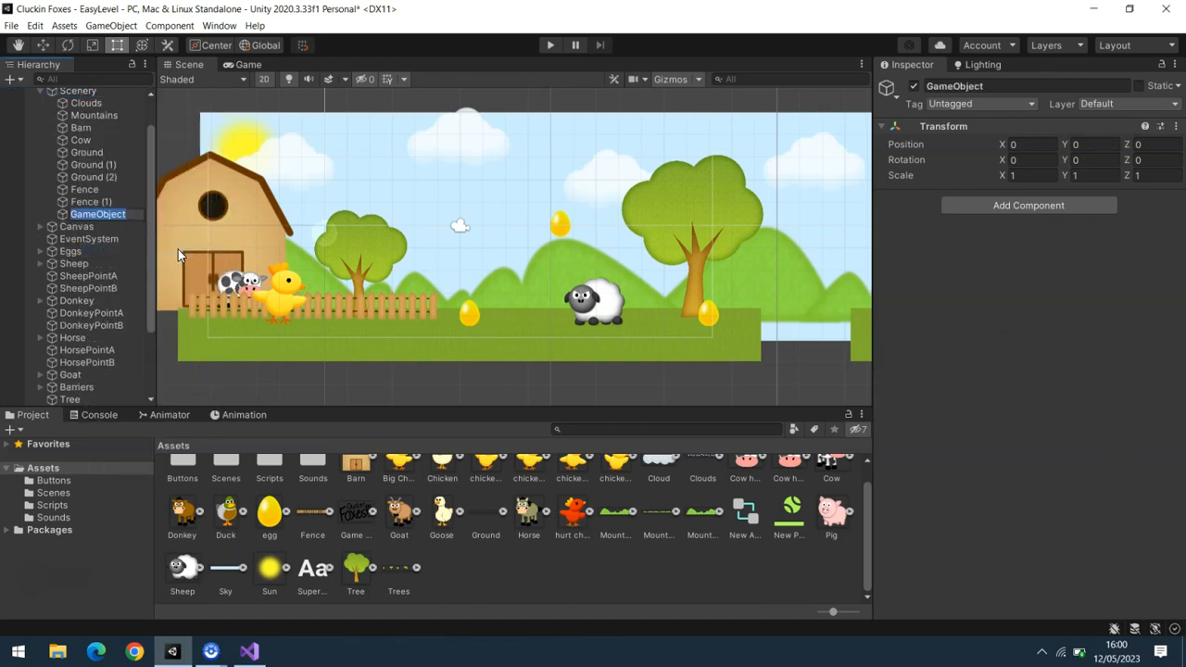
{"action": "type", "text": "Trees"}
{"action": "key", "text": "Return"}
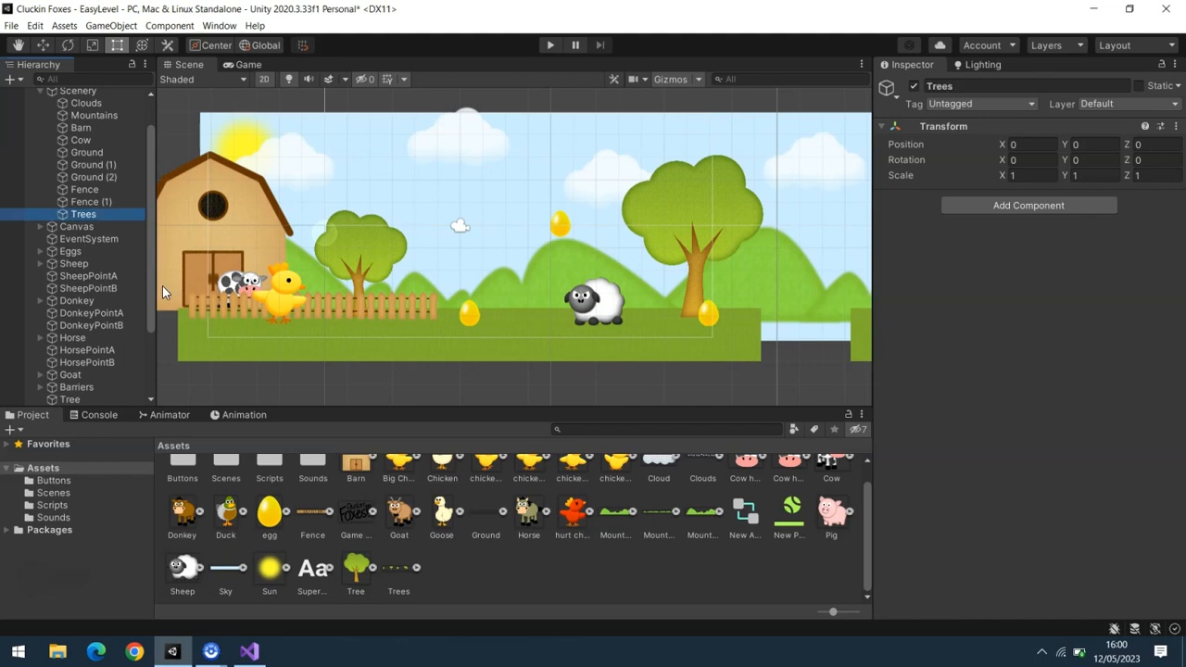
- Move all six tree objects, Tree through Tree (5), into the Trees object as its children
{"action": "scroll", "coordinate": [150, 286], "scroll_direction": "down", "scroll_amount": 5}
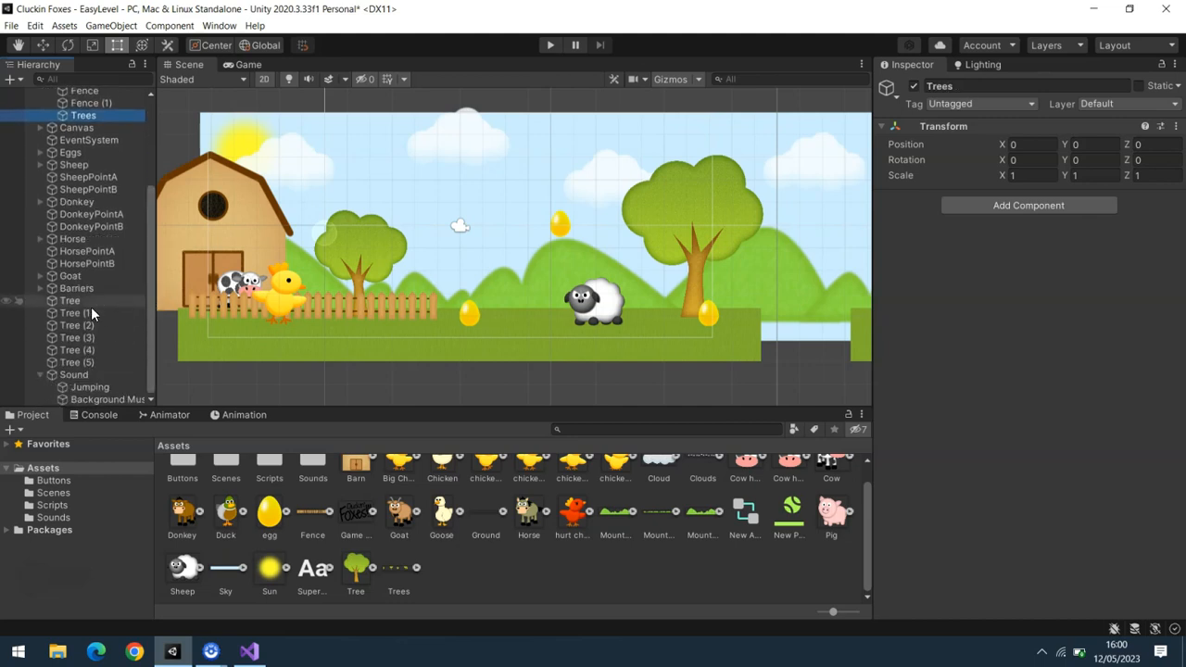
{"action": "left_click", "coordinate": [87, 303]}
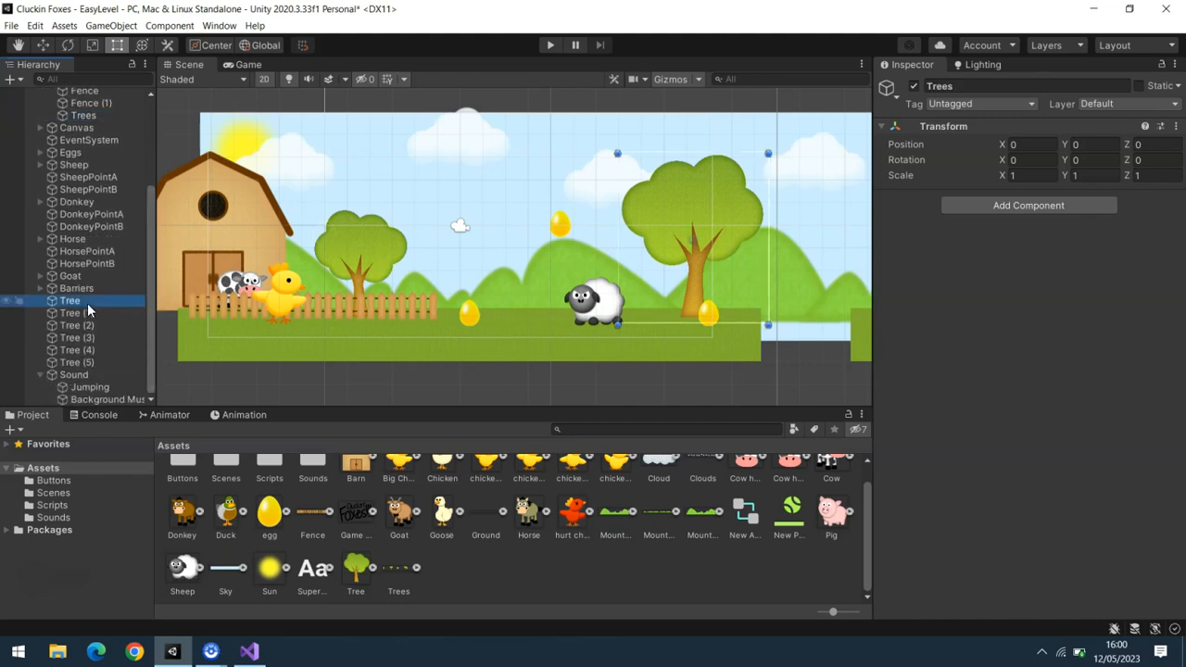
{"action": "left_click", "coordinate": [88, 364], "text": "shift"}
{"action": "left_click_drag", "start_coordinate": [77, 306], "coordinate": [85, 119]}
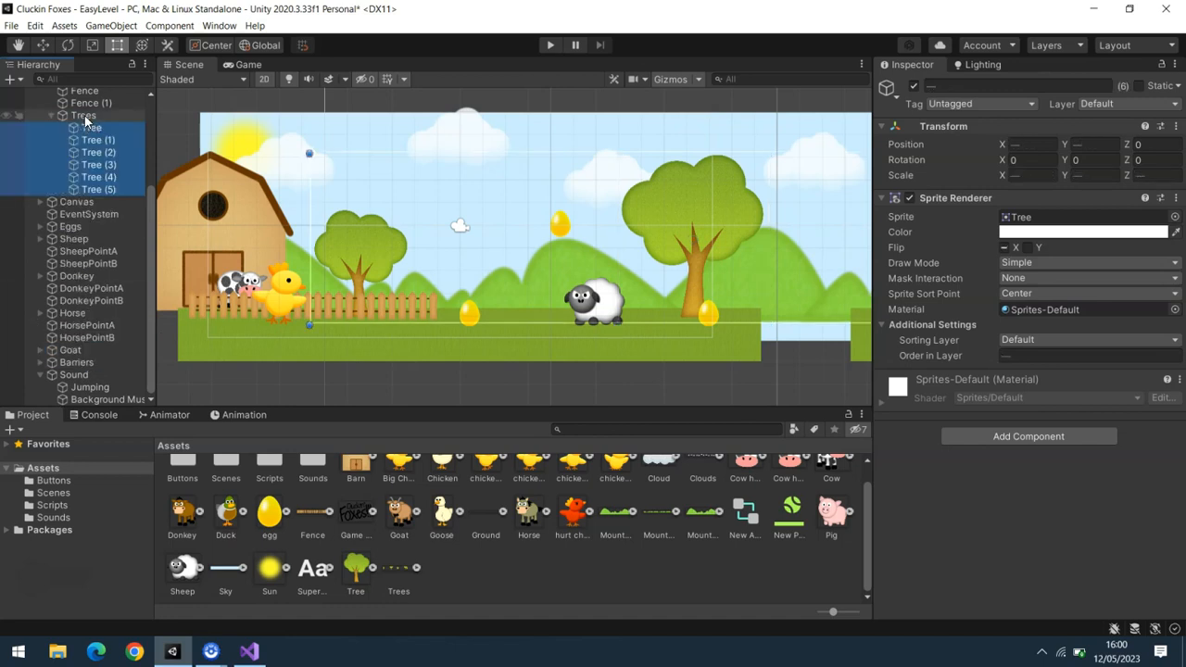
- Reorder the Trees group to sit directly below Mountains within Scenery, and collapse it
{"action": "scroll", "coordinate": [103, 208], "scroll_direction": "up", "scroll_amount": 5}
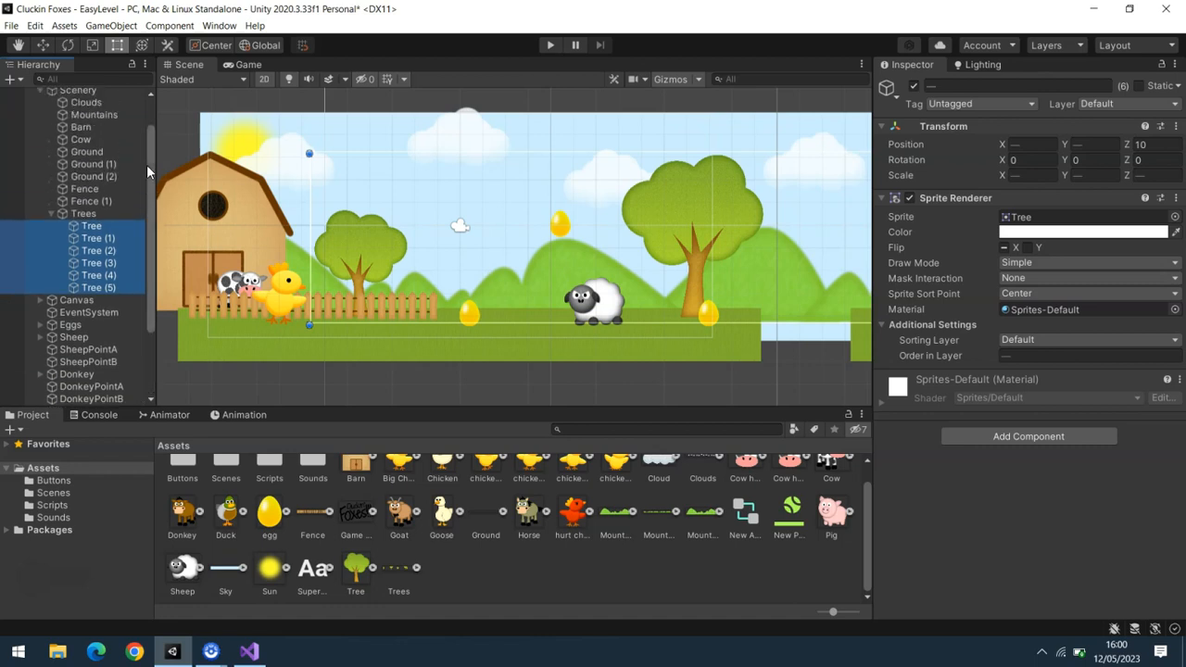
{"action": "left_click", "coordinate": [96, 213]}
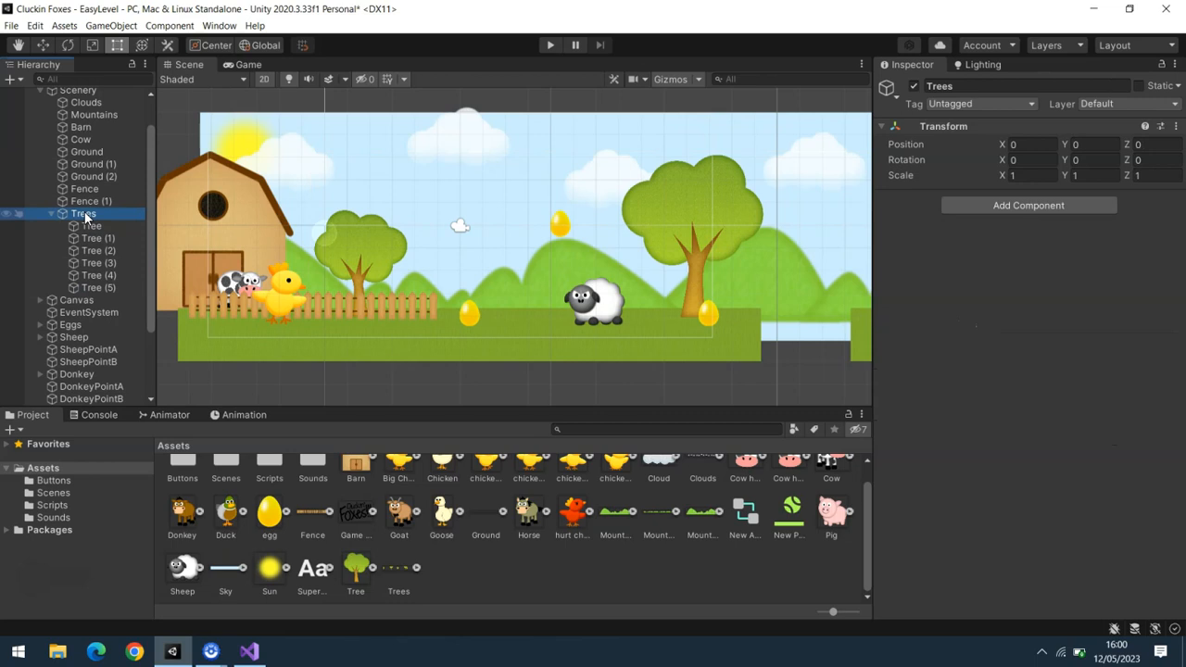
{"action": "left_click_drag", "start_coordinate": [89, 217], "coordinate": [75, 125]}
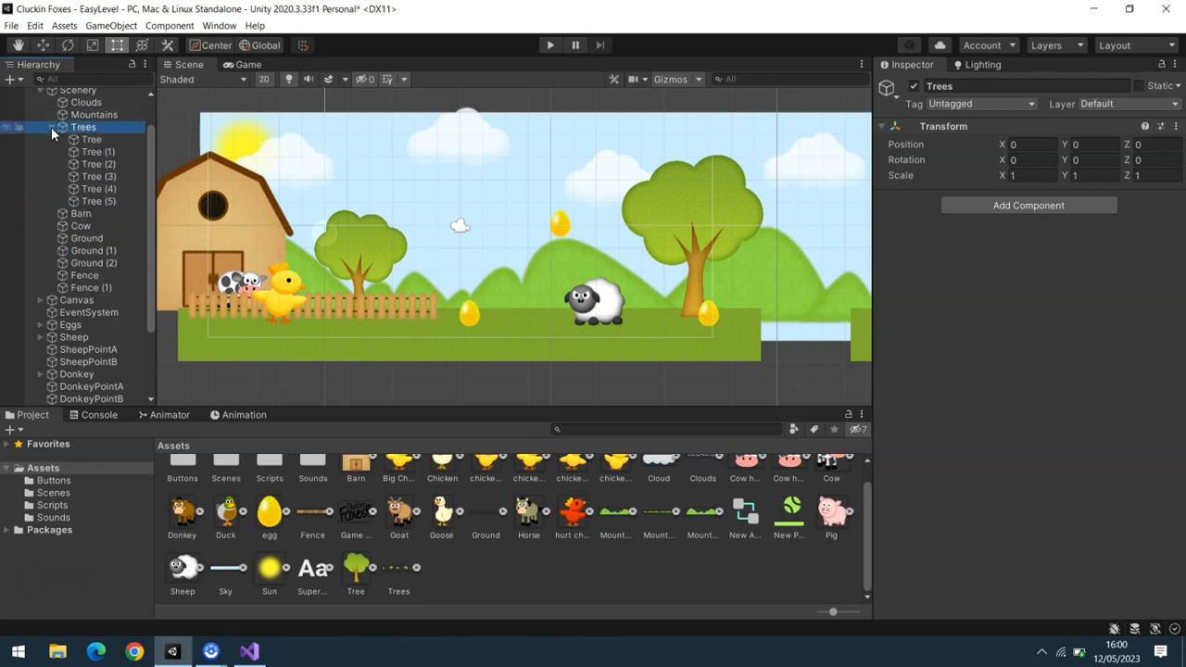
{"action": "left_click", "coordinate": [51, 127]}
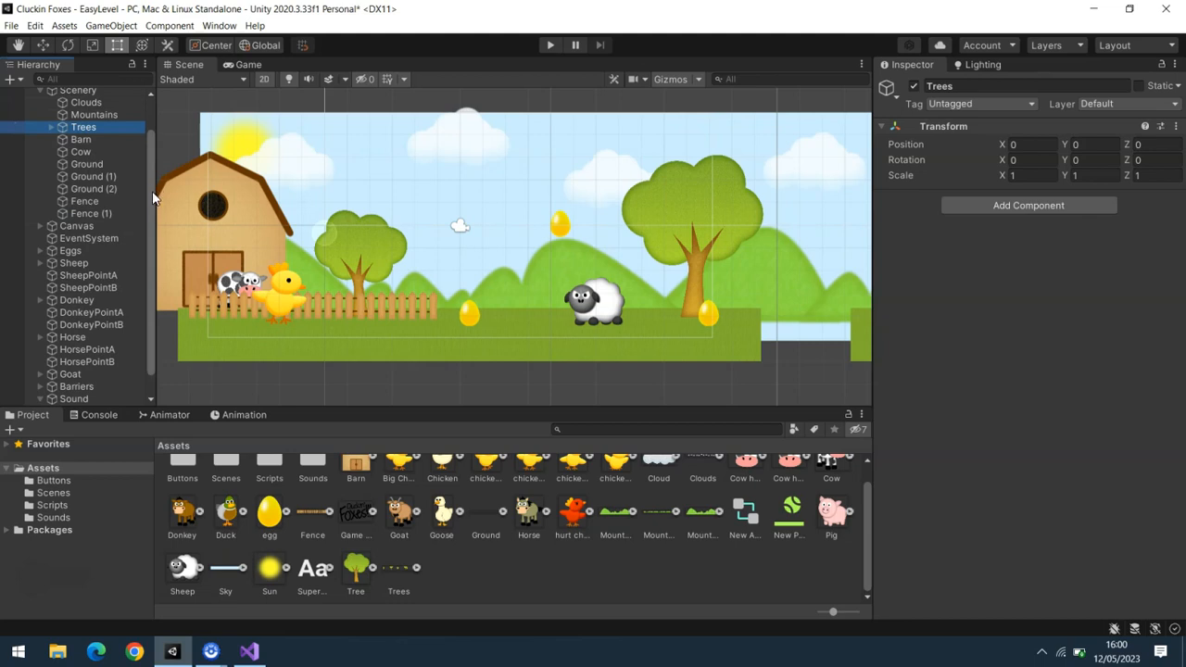
{"action": "left_click_drag", "start_coordinate": [152, 191], "coordinate": [151, 157]}
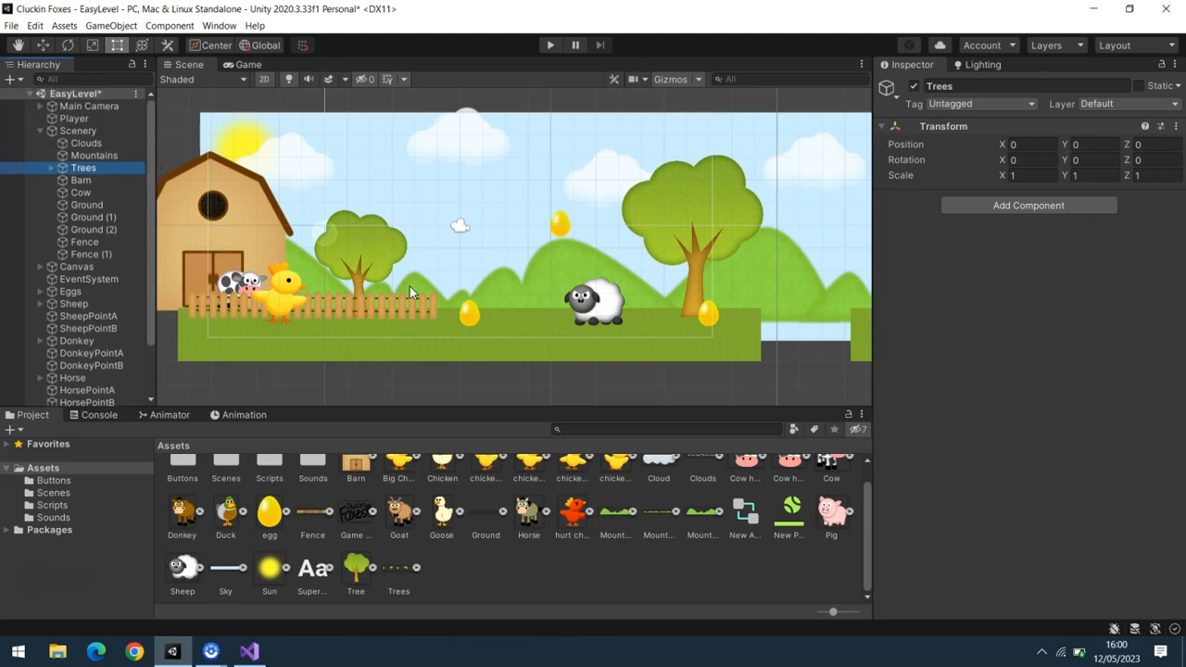
- Add a Rigidbody 2D component to the Clouds object and set its gravity scale to 0
{"action": "left_click", "coordinate": [83, 145]}
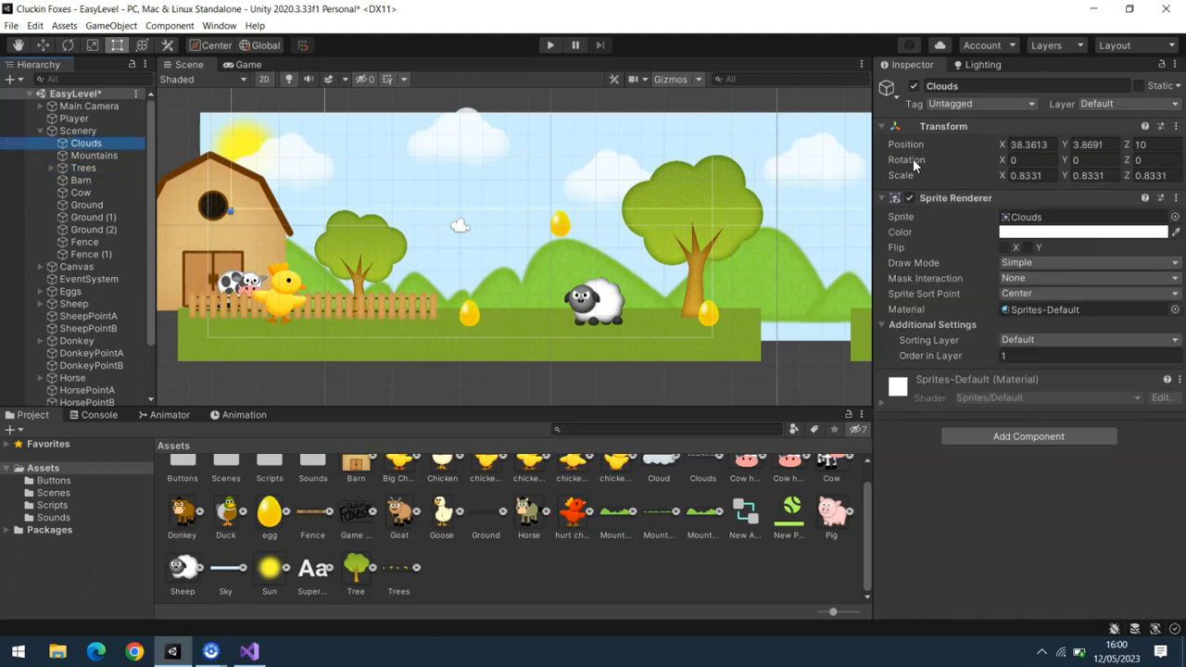
{"action": "left_click", "coordinate": [1035, 436]}
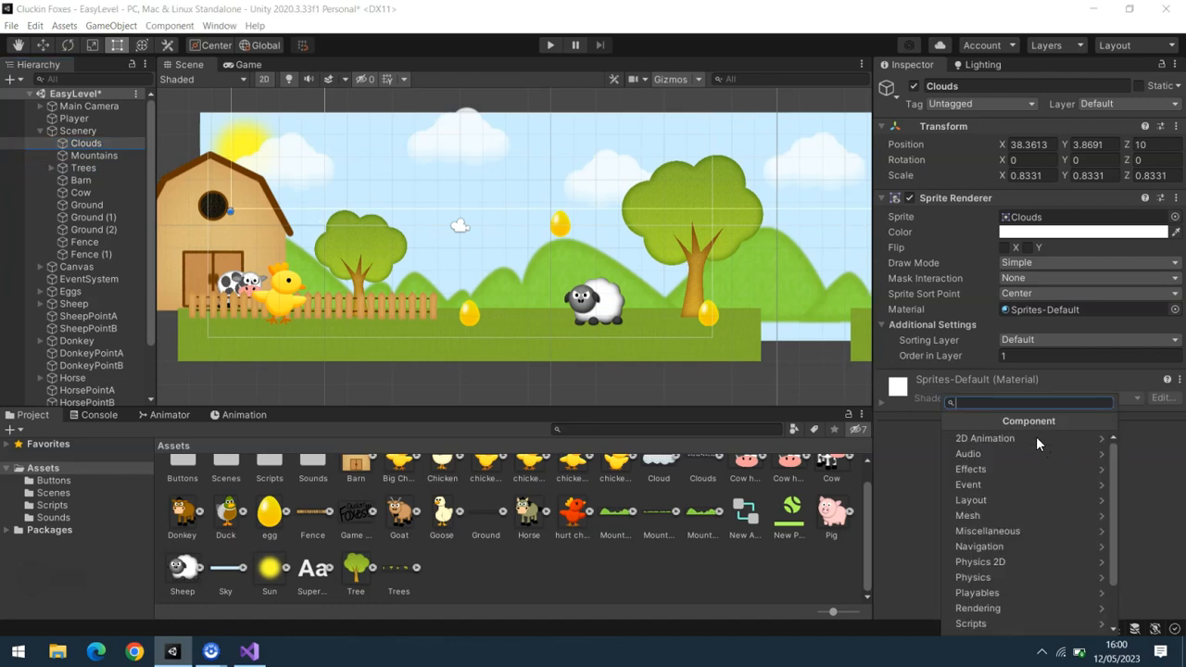
{"action": "left_click_drag", "start_coordinate": [1116, 475], "coordinate": [1112, 509]}
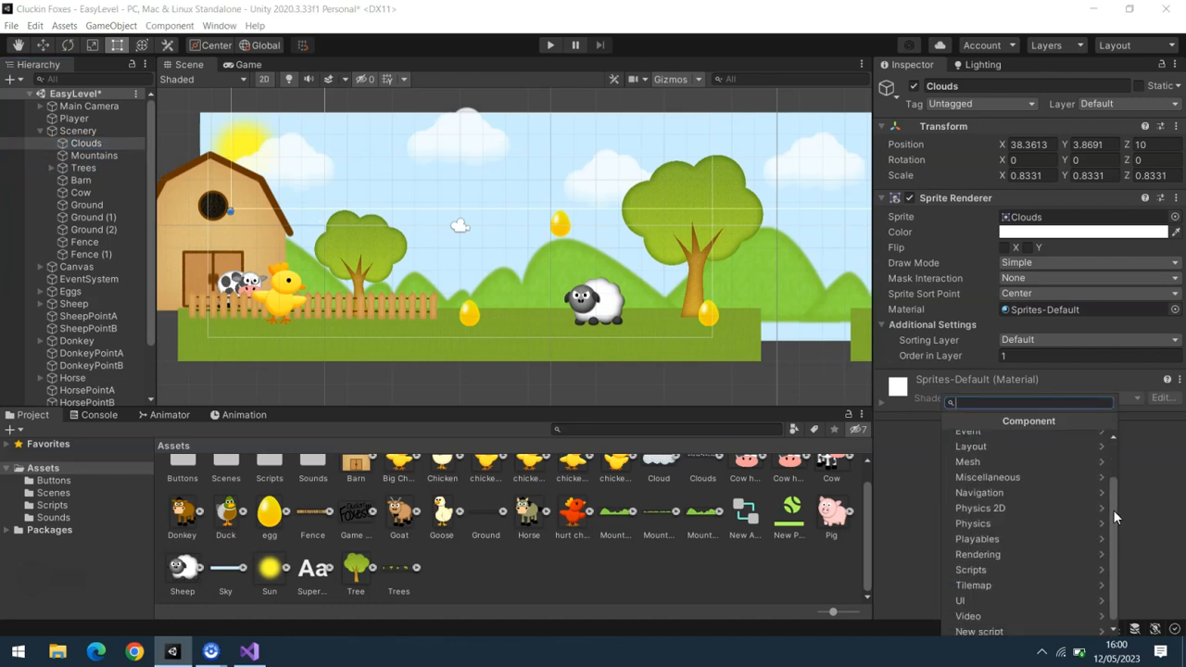
{"action": "left_click", "coordinate": [1054, 505]}
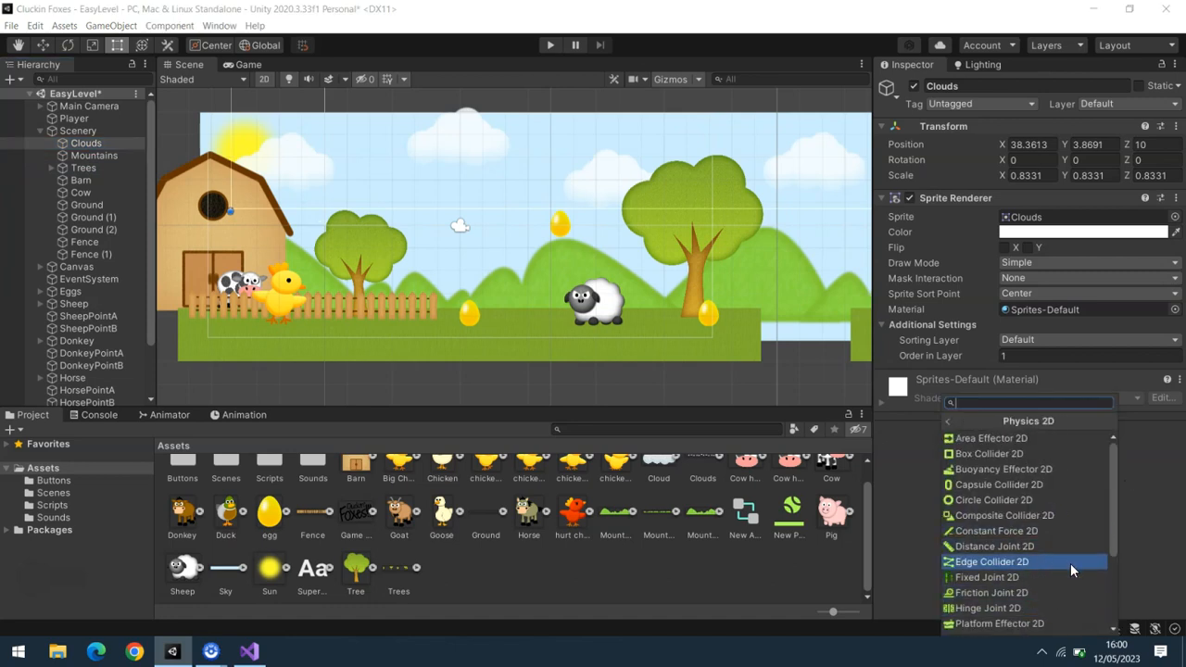
{"action": "scroll", "coordinate": [1109, 532], "scroll_direction": "down", "scroll_amount": 3}
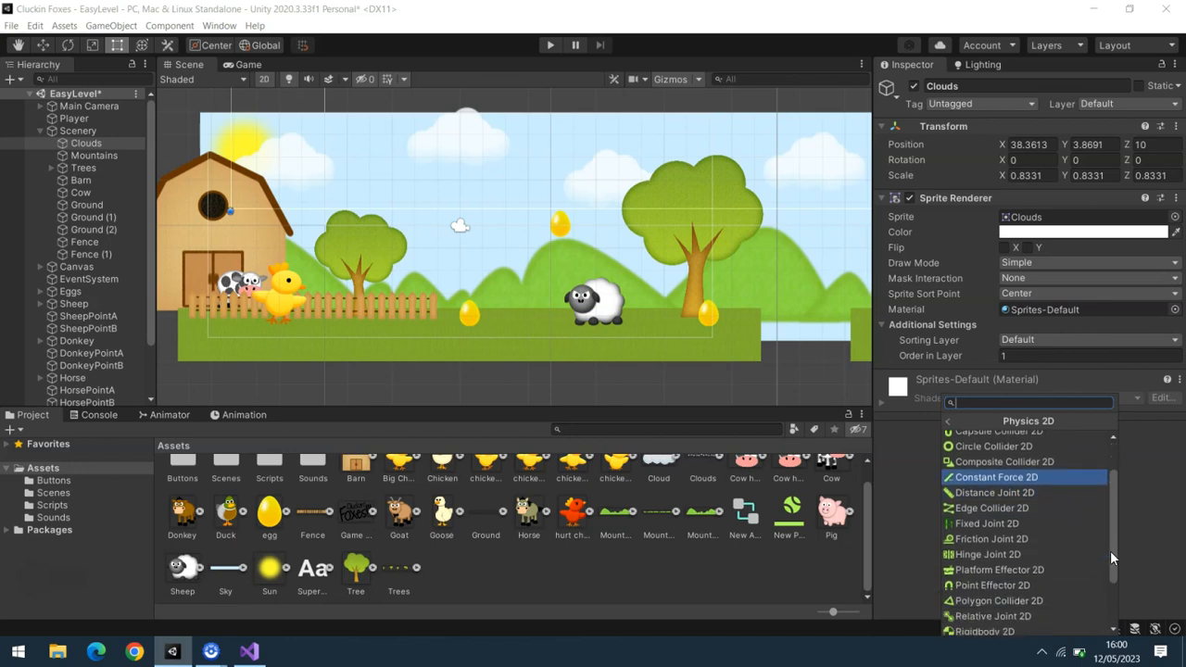
{"action": "left_click", "coordinate": [1018, 586]}
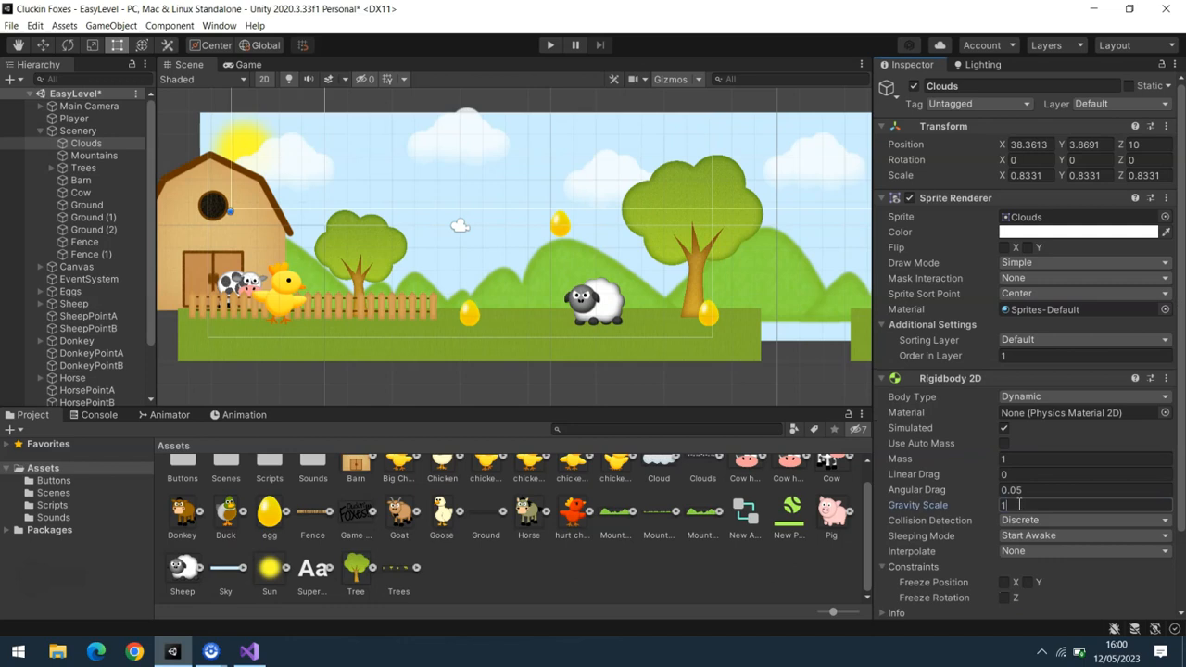
{"action": "type", "text": "0"}
- Give the Mountains object a Rigidbody 2D component with a gravity scale of 0
{"action": "left_click", "coordinate": [92, 155]}
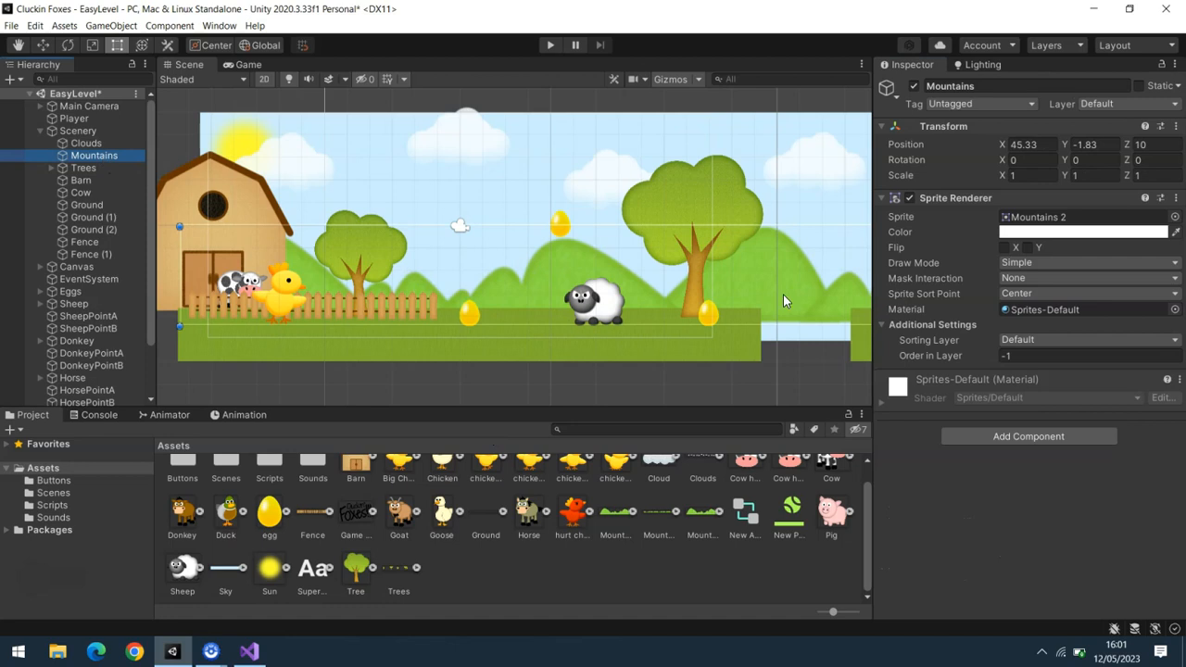
{"action": "left_click", "coordinate": [1011, 432]}
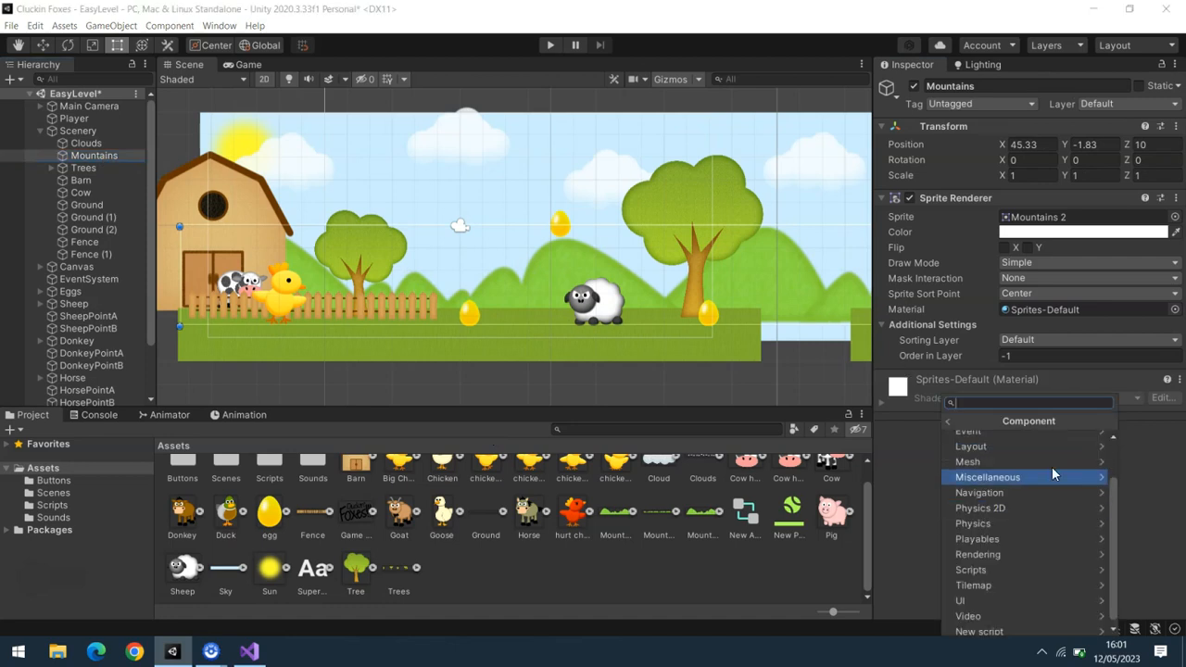
{"action": "left_click", "coordinate": [1066, 508]}
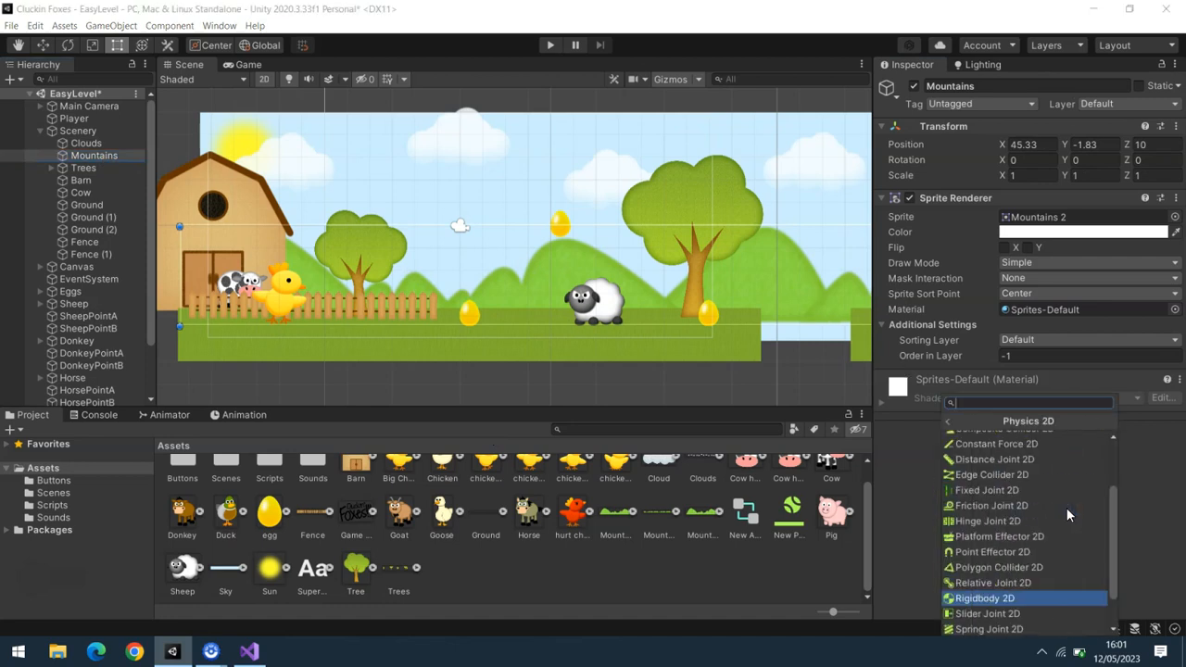
{"action": "left_click", "coordinate": [1053, 599]}
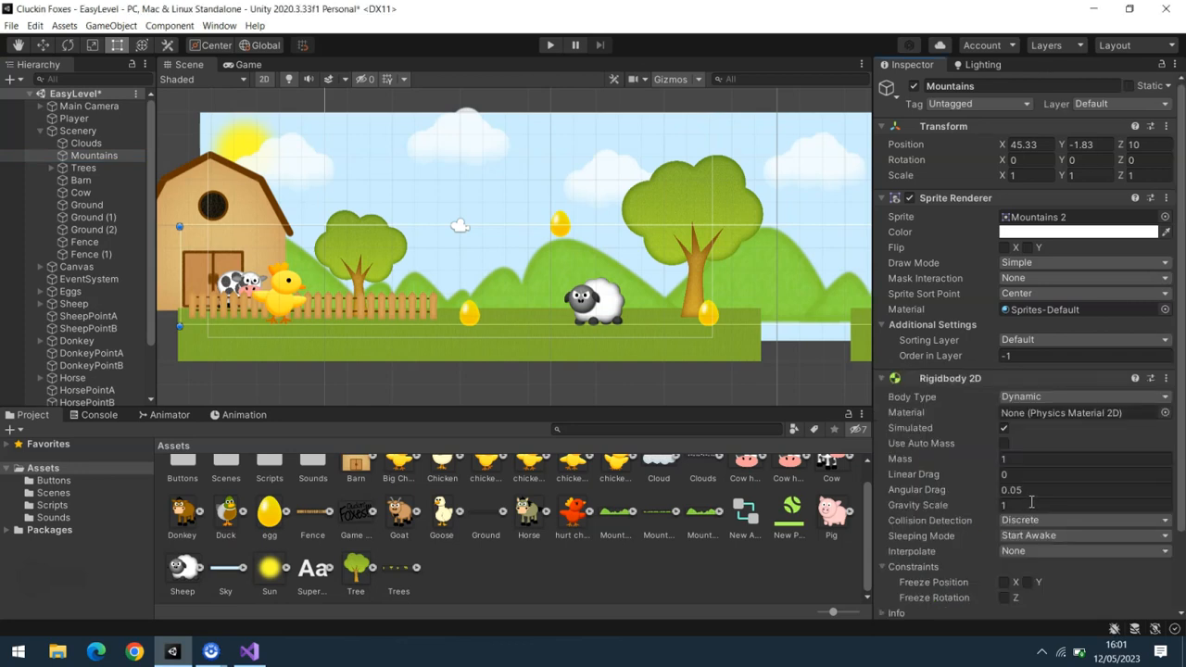
{"action": "left_click", "coordinate": [1005, 505]}
{"action": "type", "text": "0"}
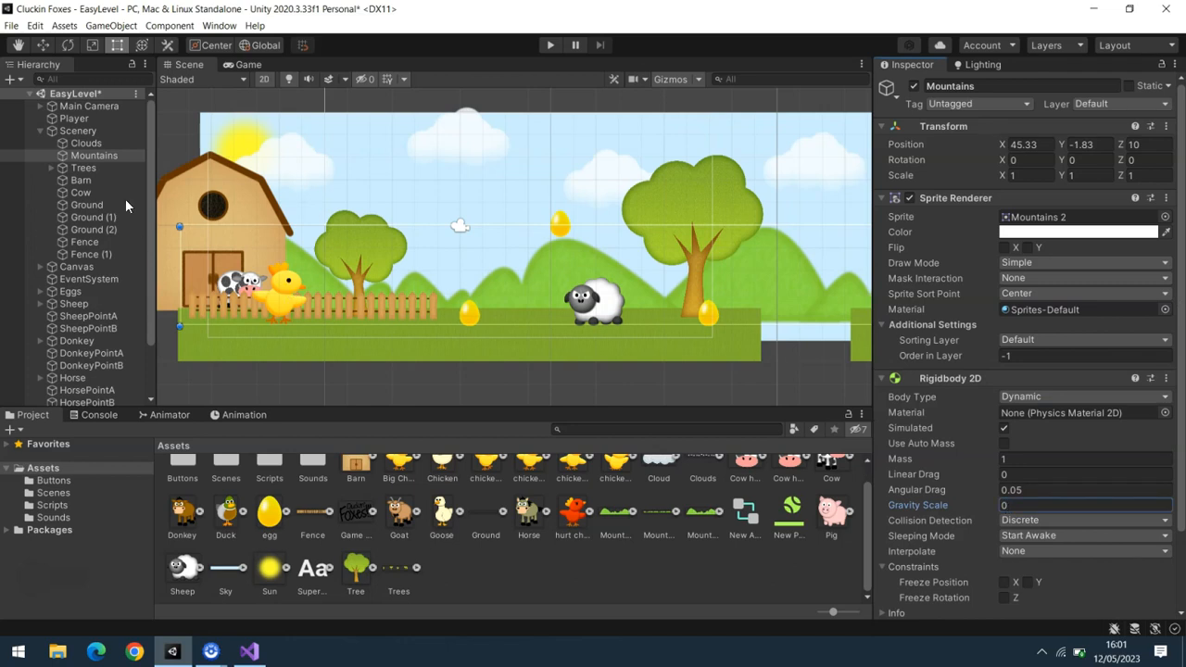
- Add a Rigidbody 2D component to the Trees parent object and set its gravity scale to 0
{"action": "left_click", "coordinate": [90, 171]}
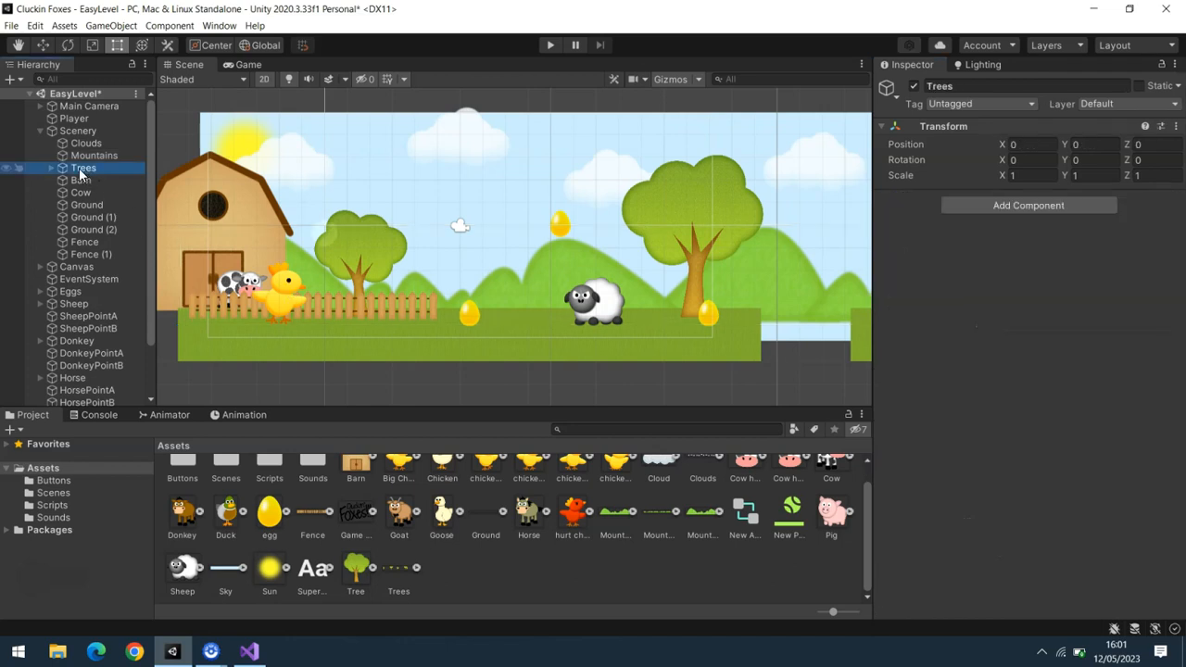
{"action": "left_click", "coordinate": [50, 169]}
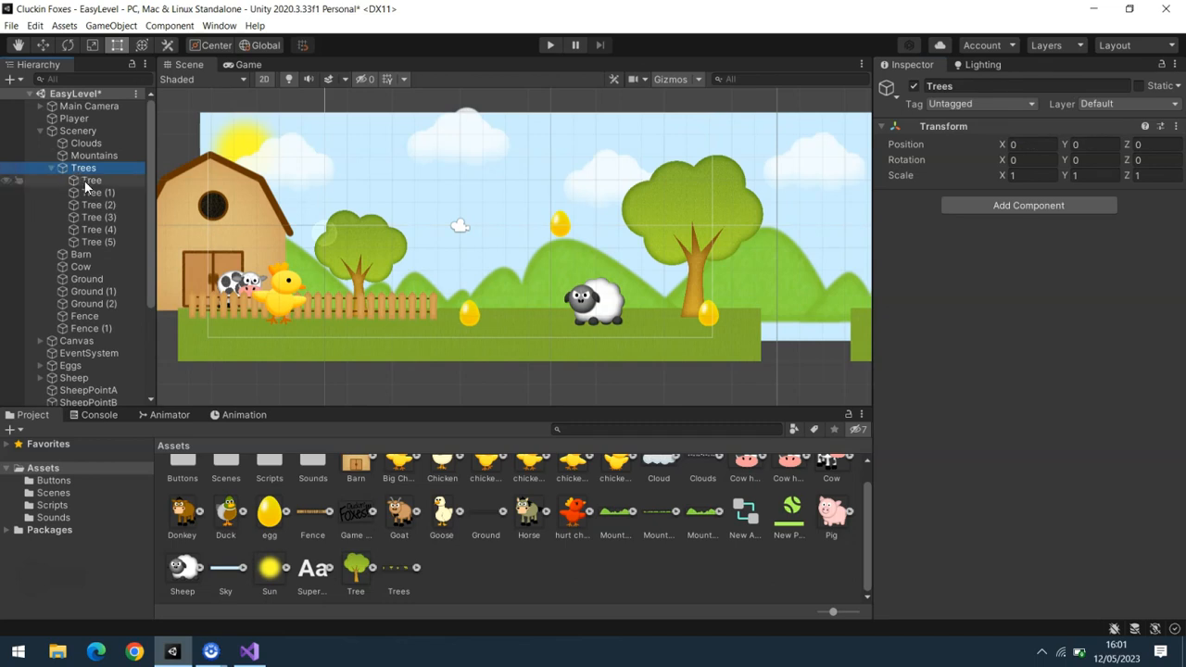
{"action": "left_click", "coordinate": [51, 167]}
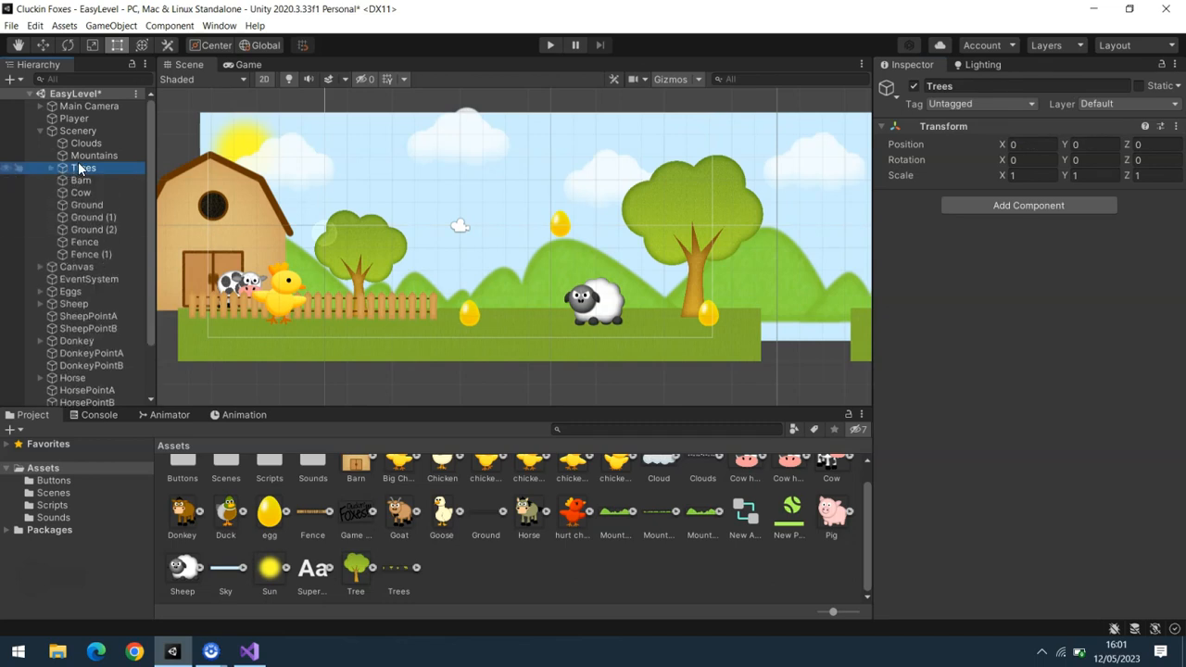
{"action": "left_click", "coordinate": [1017, 203]}
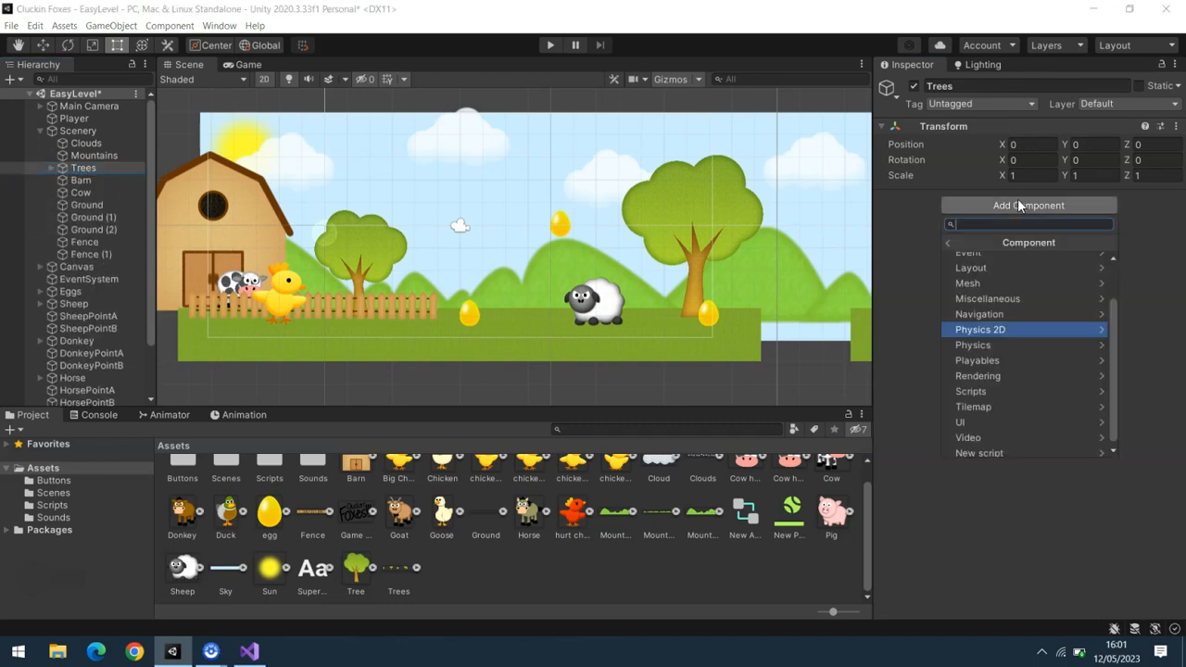
{"action": "left_click", "coordinate": [1003, 331]}
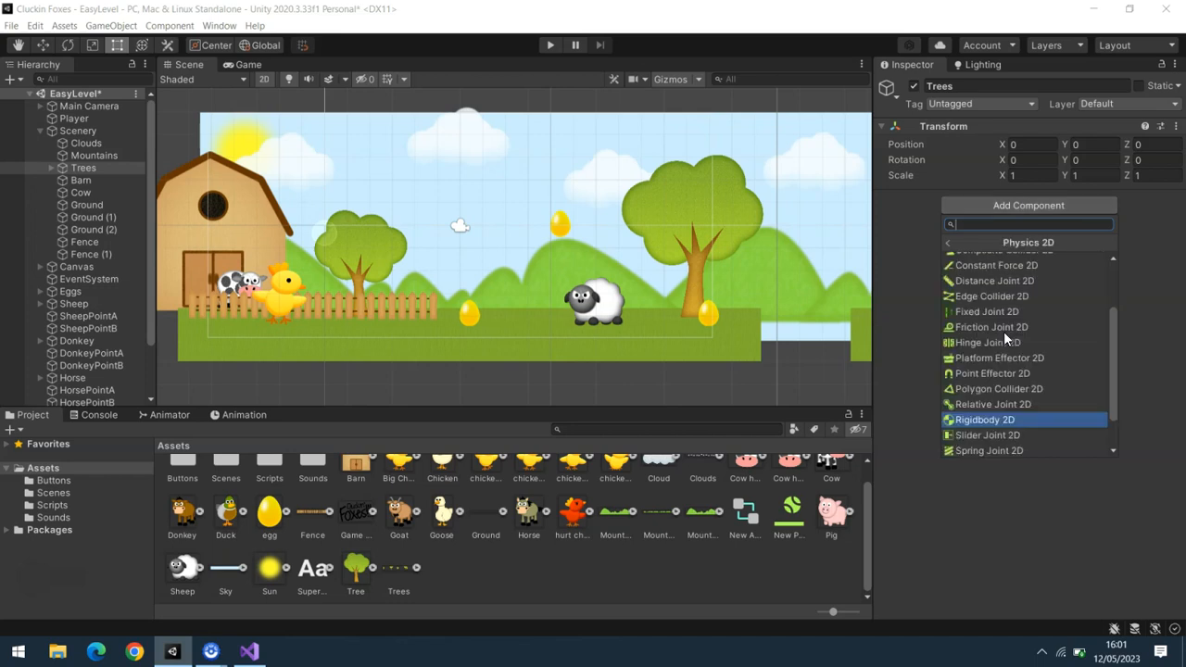
{"action": "left_click", "coordinate": [998, 417]}
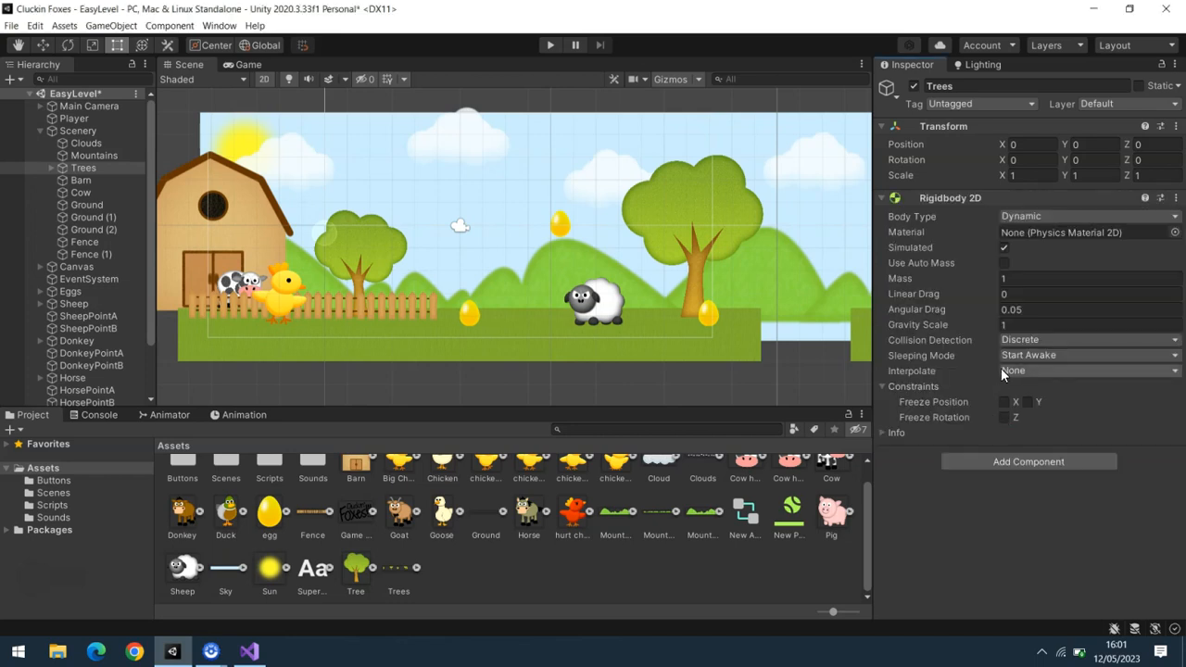
{"action": "left_click", "coordinate": [1004, 325]}
{"action": "key", "text": "BackSpace"}
{"action": "left_click", "coordinate": [1012, 325]}
{"action": "type", "text": "0"}
- Create a new script named ScrollingBackground and add it to Clouds, Mountains and Trees together
{"action": "left_click", "coordinate": [88, 146], "text": "shift"}
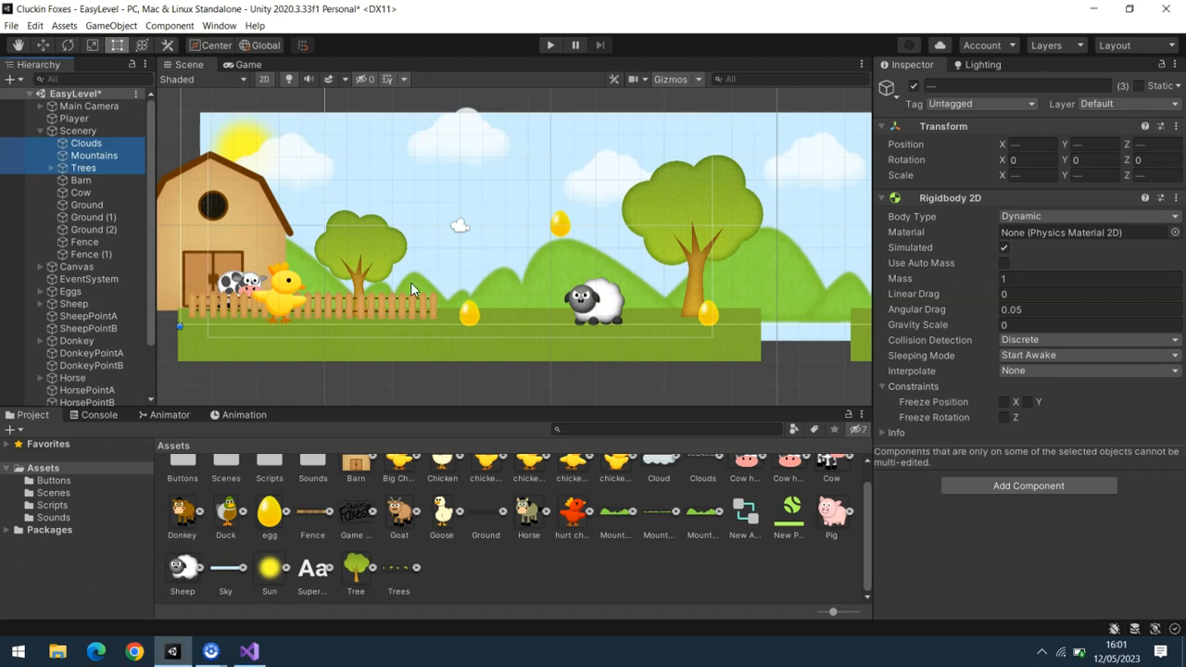
{"action": "left_click", "coordinate": [998, 485]}
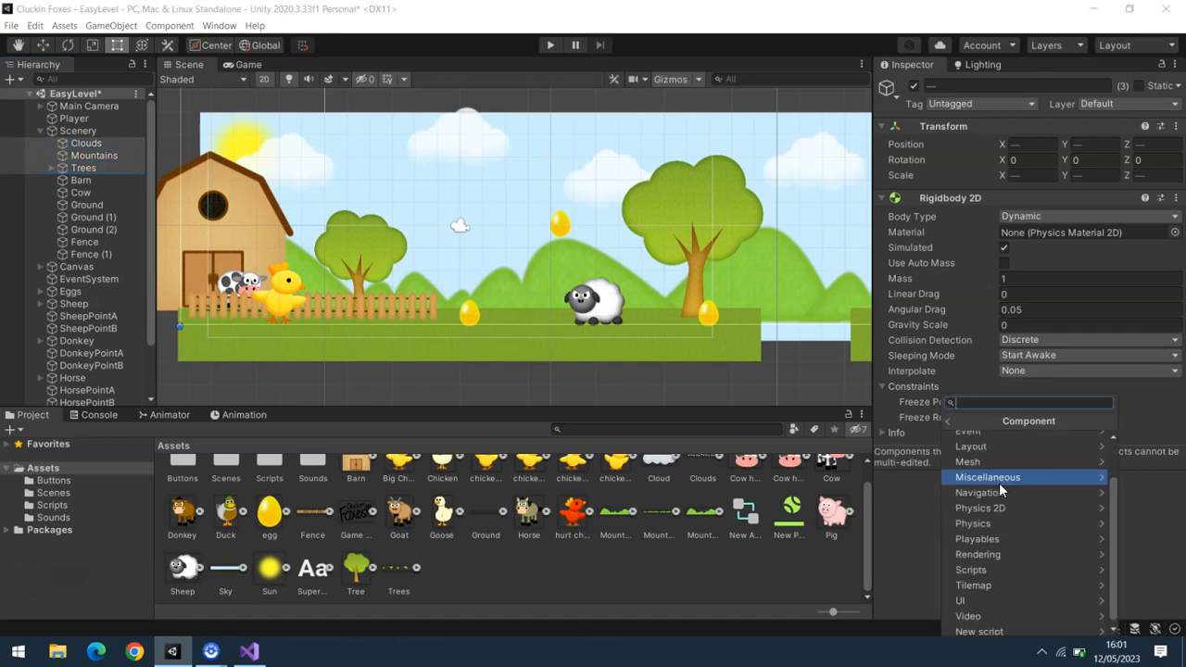
{"action": "type", "text": "Scro"}
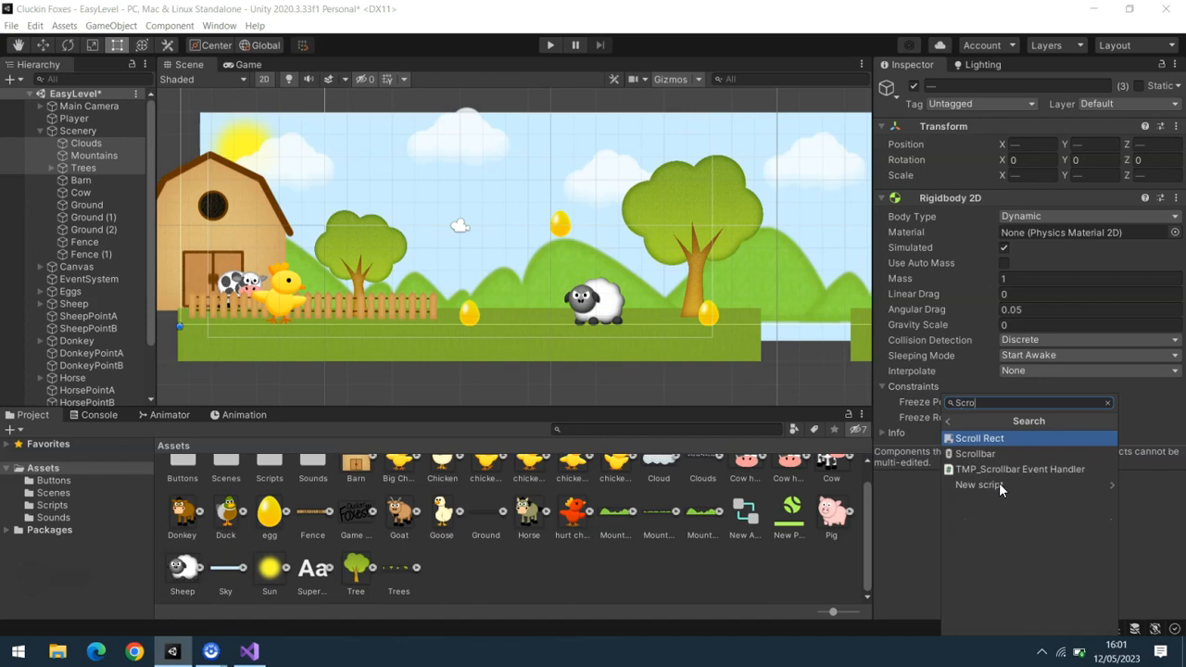
{"action": "type", "text": "llingBackground"}
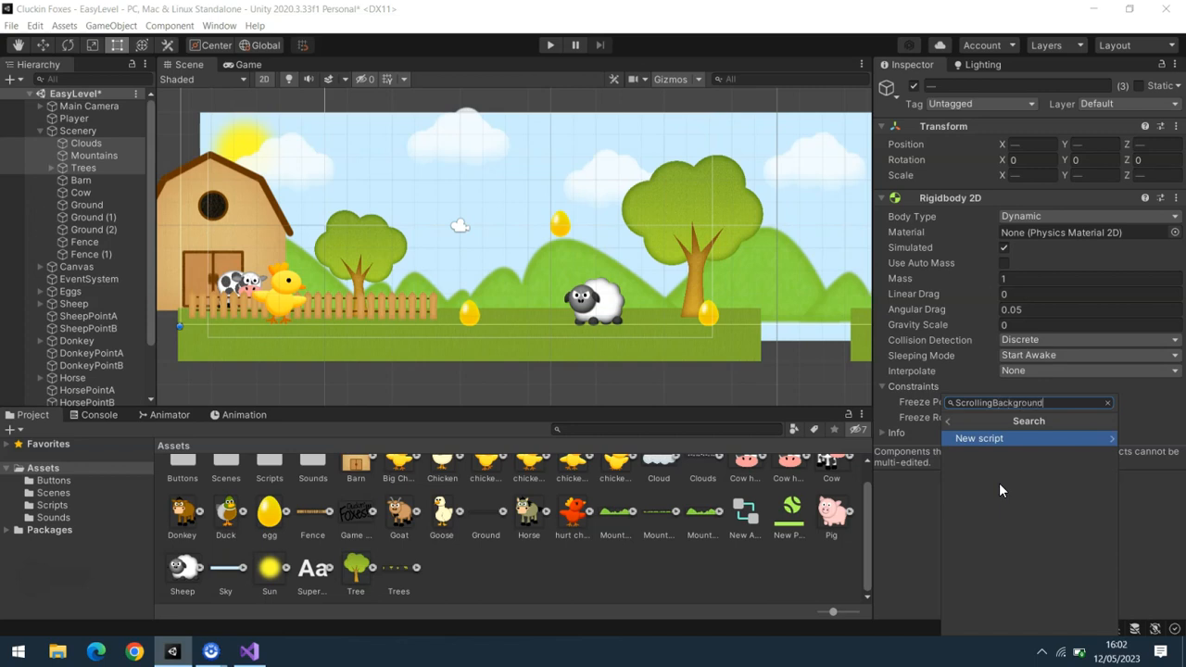
{"action": "key", "text": "Return"}
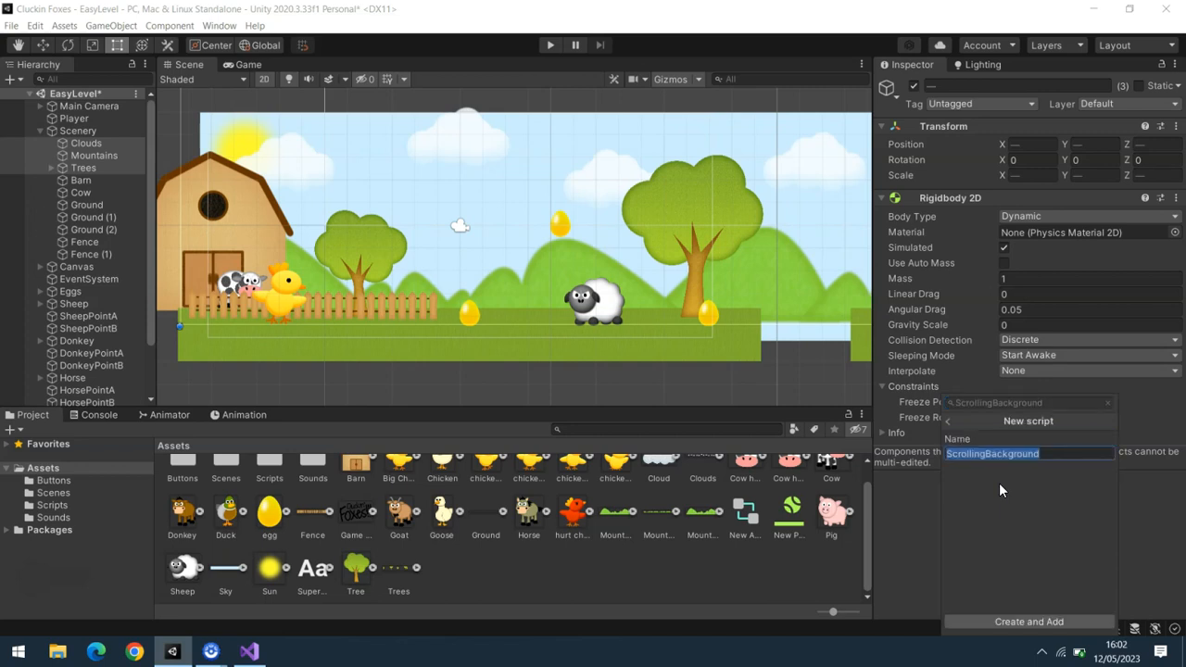
{"action": "left_click", "coordinate": [1044, 622]}
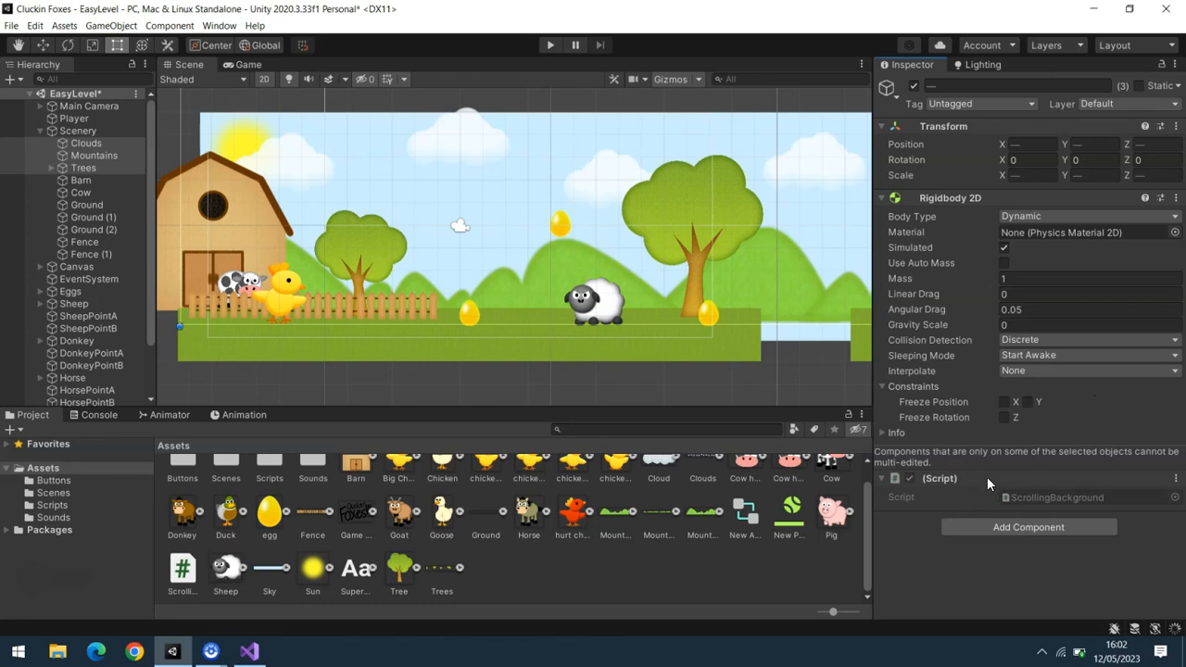
- In Visual Studio, replace the ScrollingBackground script's code with a serialized speed field and Rigidbody2D velocity driven by the Horizontal axis, and save it
{"action": "left_click", "coordinate": [183, 568]}
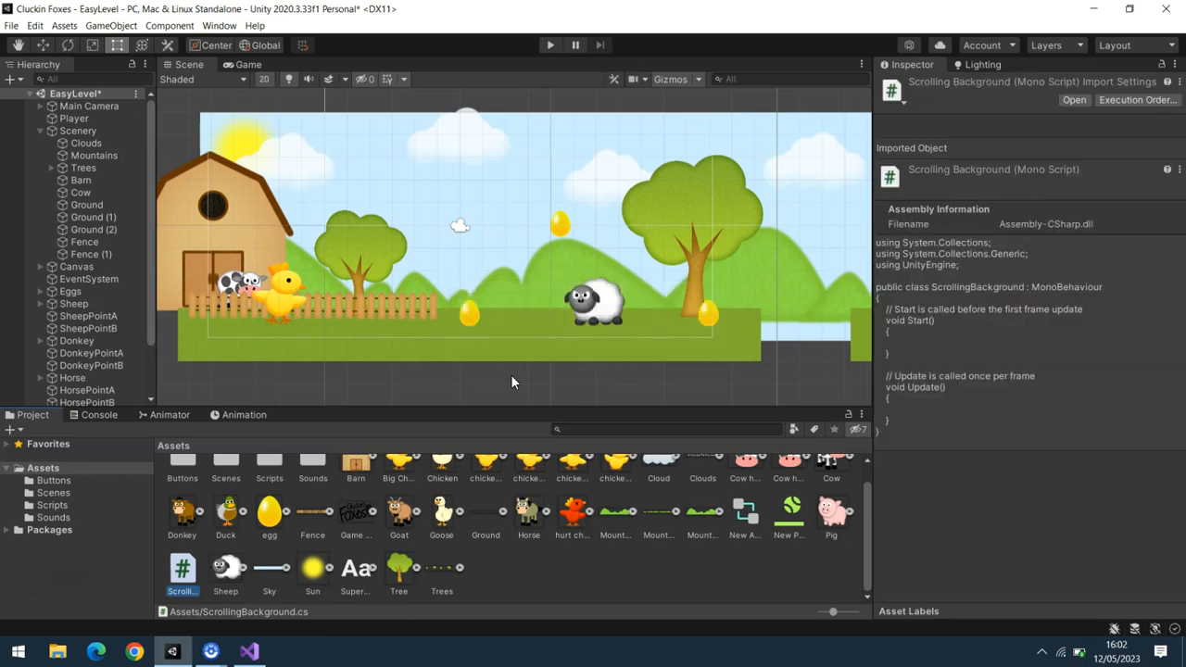
{"action": "double_click", "coordinate": [188, 576]}
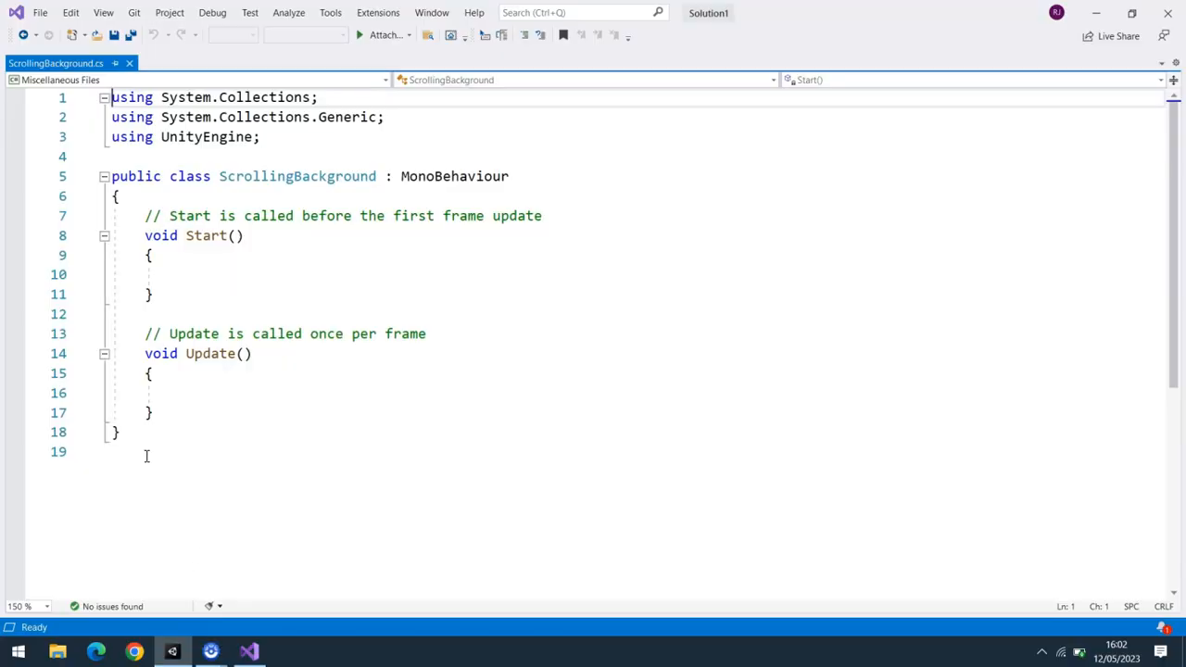
{"action": "key", "text": "ctrl+End"}
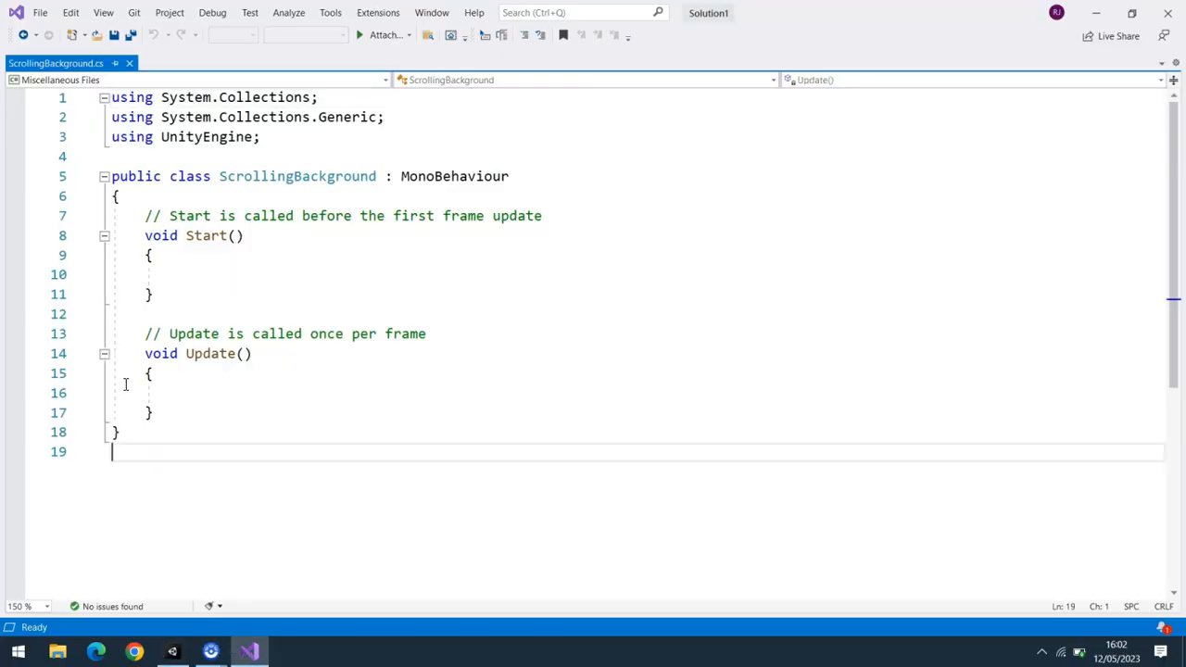
{"action": "left_click_drag", "start_coordinate": [122, 423], "coordinate": [111, 89]}
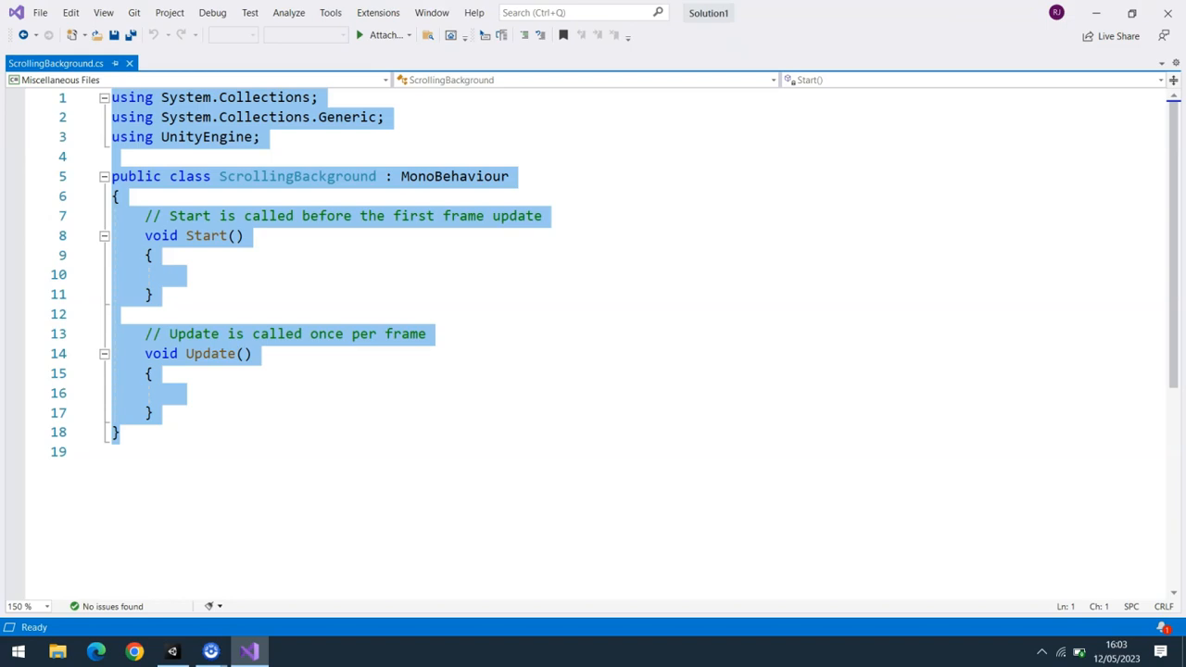
{"action": "type", "text": "using UnityEngine;  public class ScrollingBackground : MonoBehaviour {     [SerializeField] private float speed;     private Rigidbody2D body;      private void Awake()     {         body = GetComponent<Rigidbody2D>();     }      private void Update()     {         float horizontalInput = Input.GetAxis(\"Horizontal\");         body.velocity = new Vector2(Input.GetAxis(\"Horizontal\") * speed, body.velocity.y);     } }"}
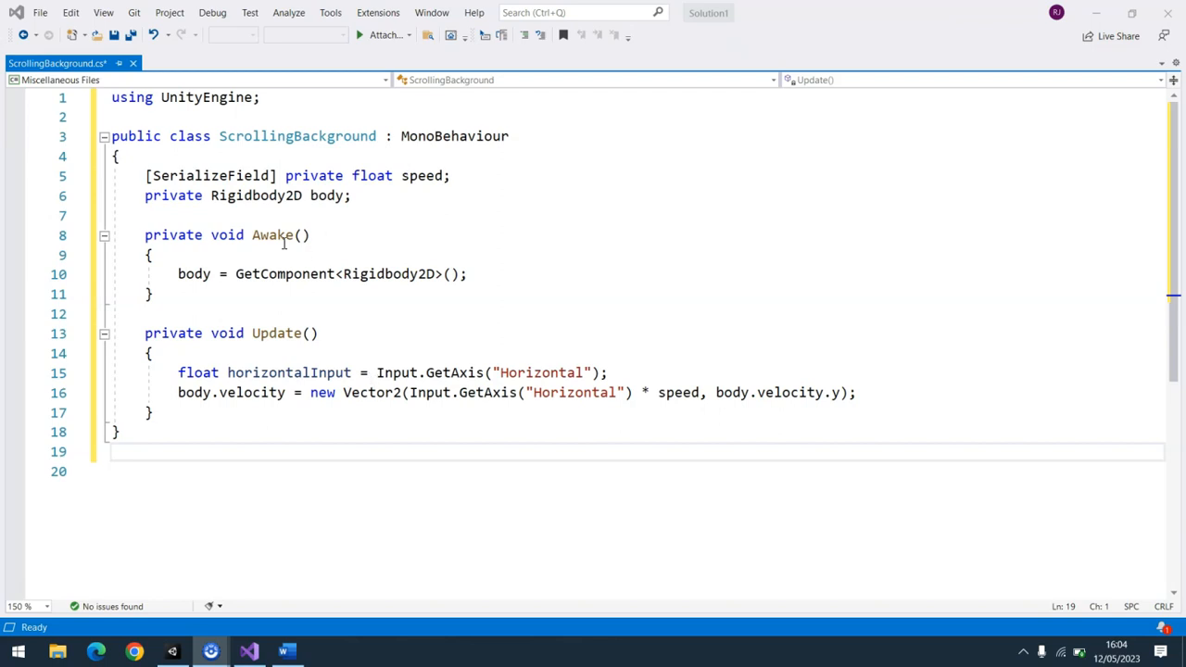
{"action": "left_click", "coordinate": [114, 35]}
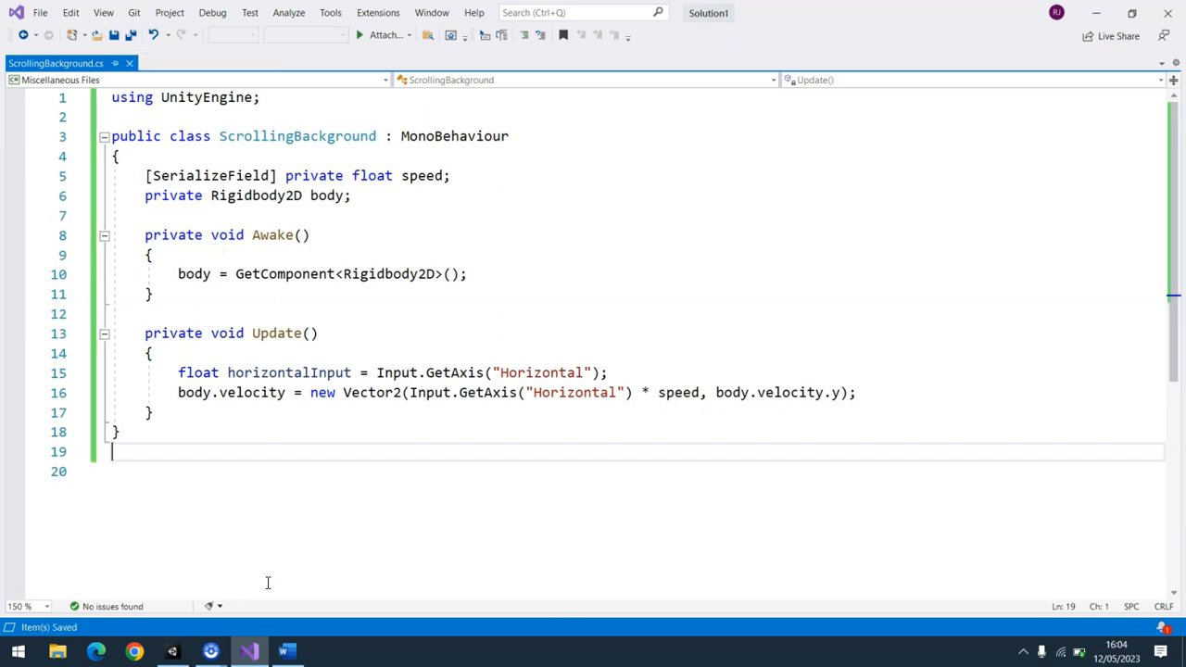
- Switch back to Unity and check the Scrolling Background script's Speed field on Clouds, Mountains and Trees
{"action": "left_click", "coordinate": [176, 653]}
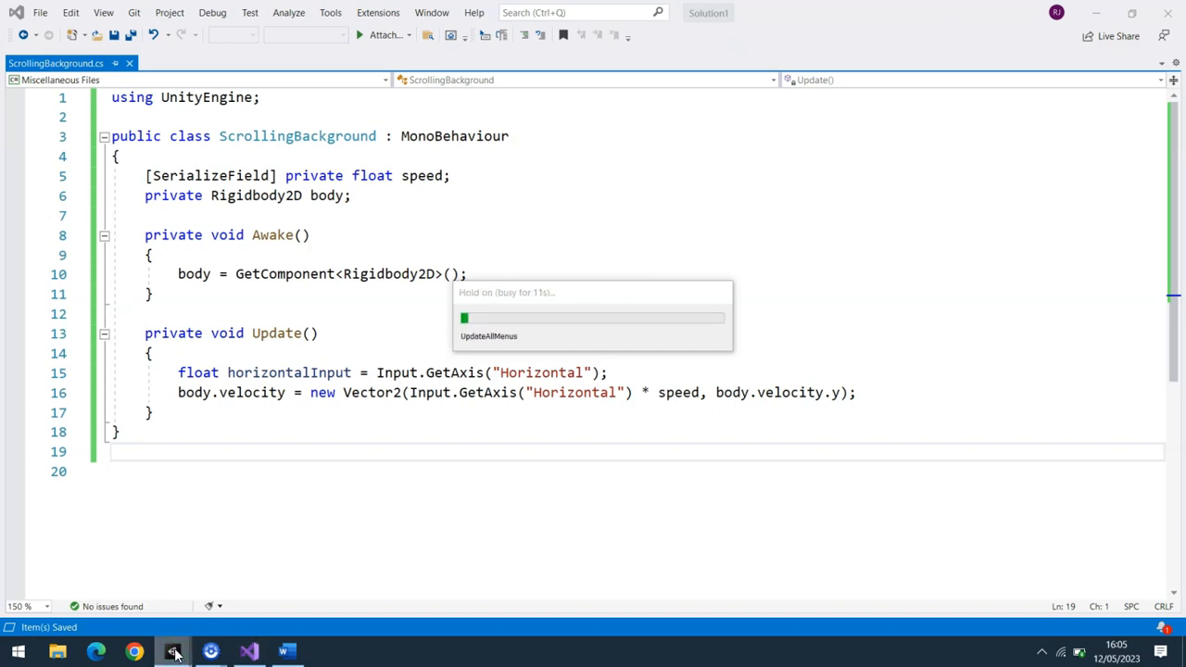
{"action": "mouse_move", "coordinate": [175, 654]}
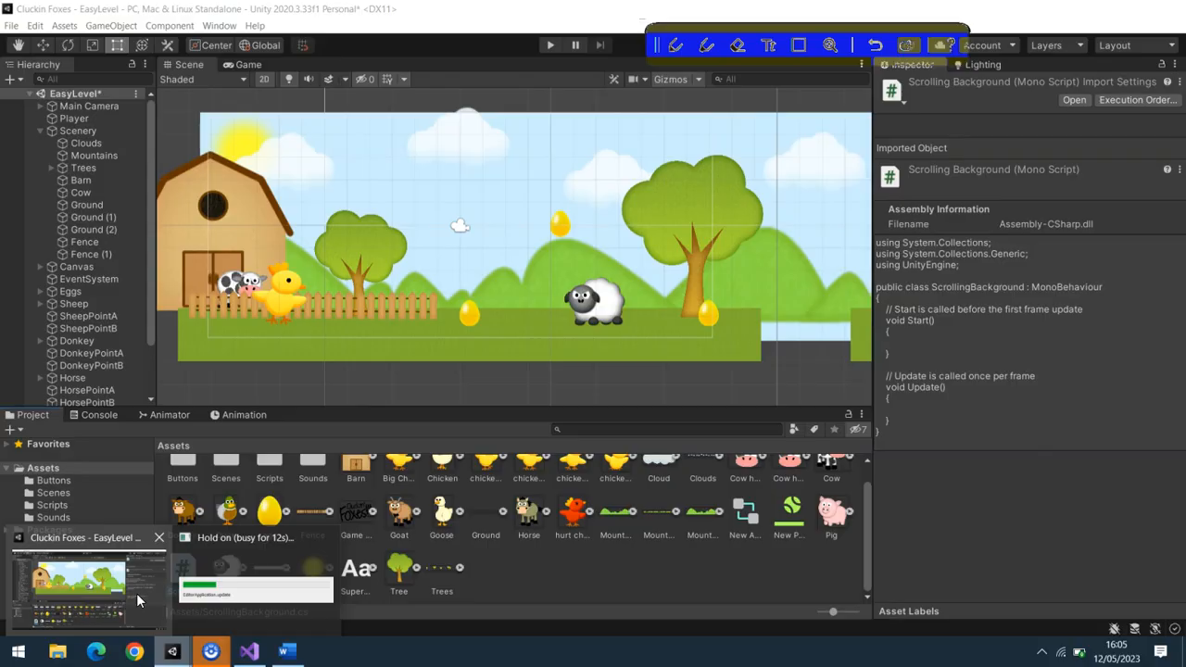
{"action": "left_click", "coordinate": [136, 593]}
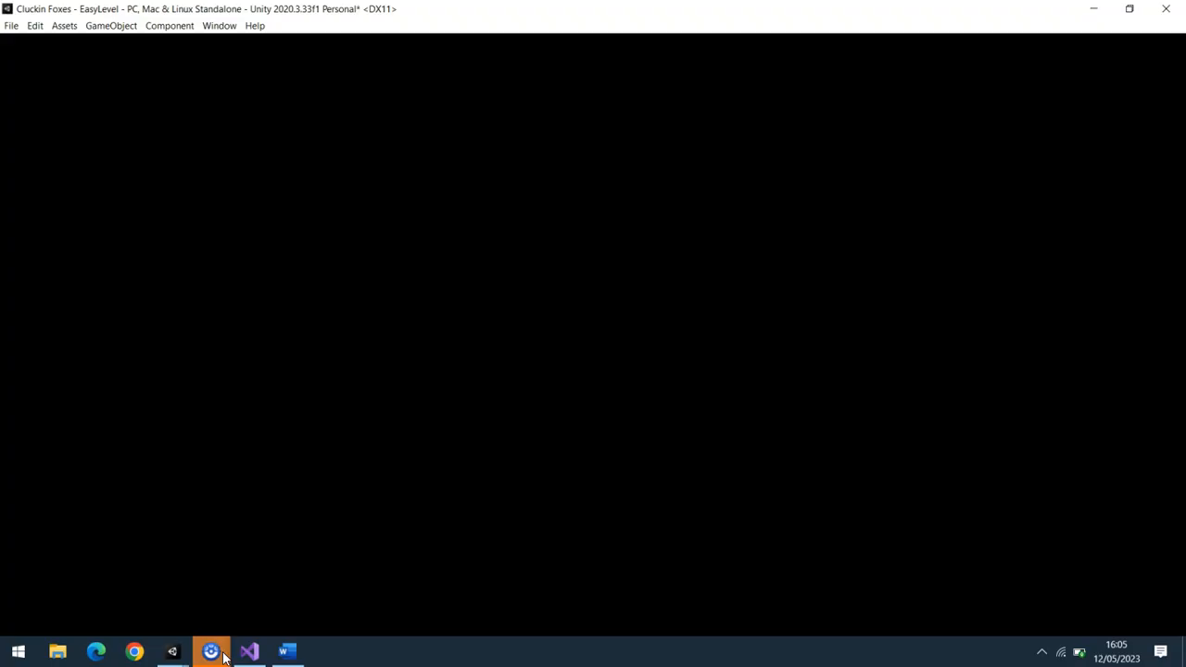
{"action": "mouse_move", "coordinate": [223, 653]}
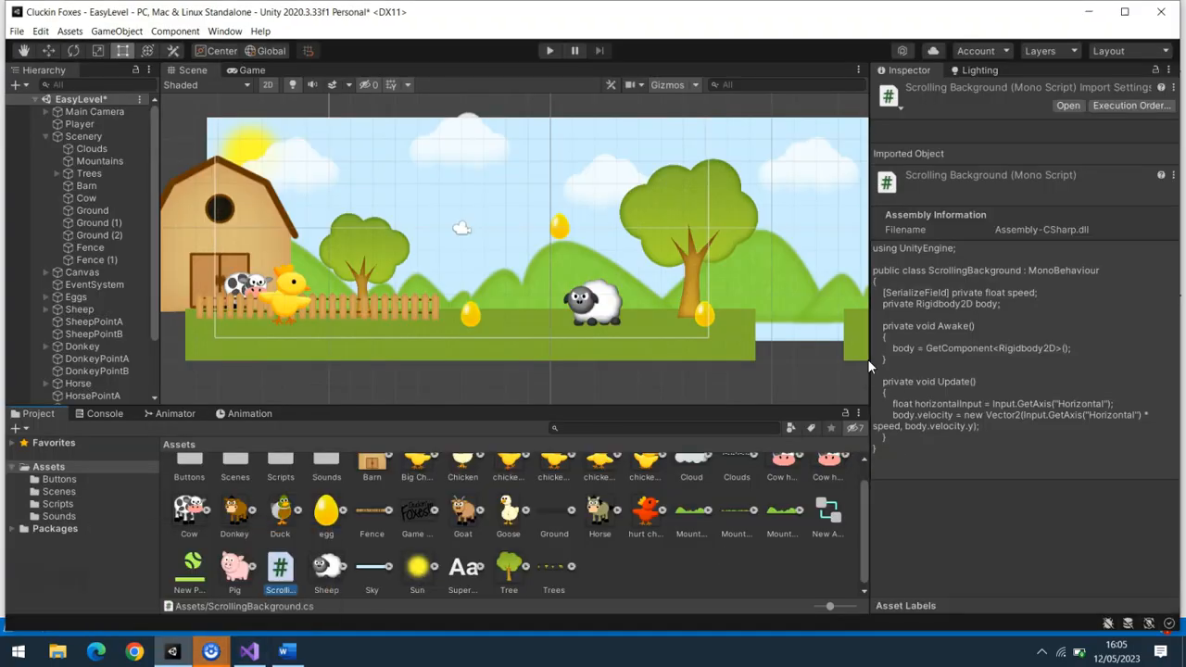
{"action": "left_click", "coordinate": [91, 149]}
{"action": "left_click", "coordinate": [91, 161]}
{"action": "left_click", "coordinate": [89, 174]}
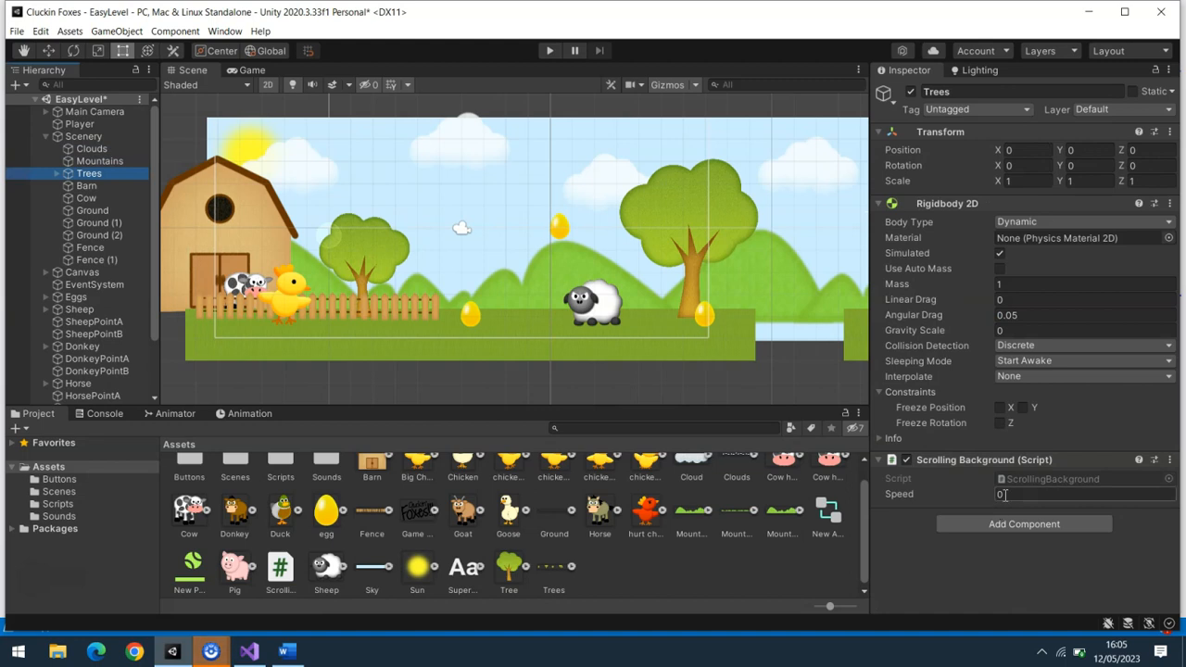
- Inspect the Player's Player Movement speed and the Scrolling Background speed on Mountains
{"action": "left_click", "coordinate": [283, 295]}
{"action": "left_click", "coordinate": [1010, 526]}
{"action": "key", "text": "Return"}
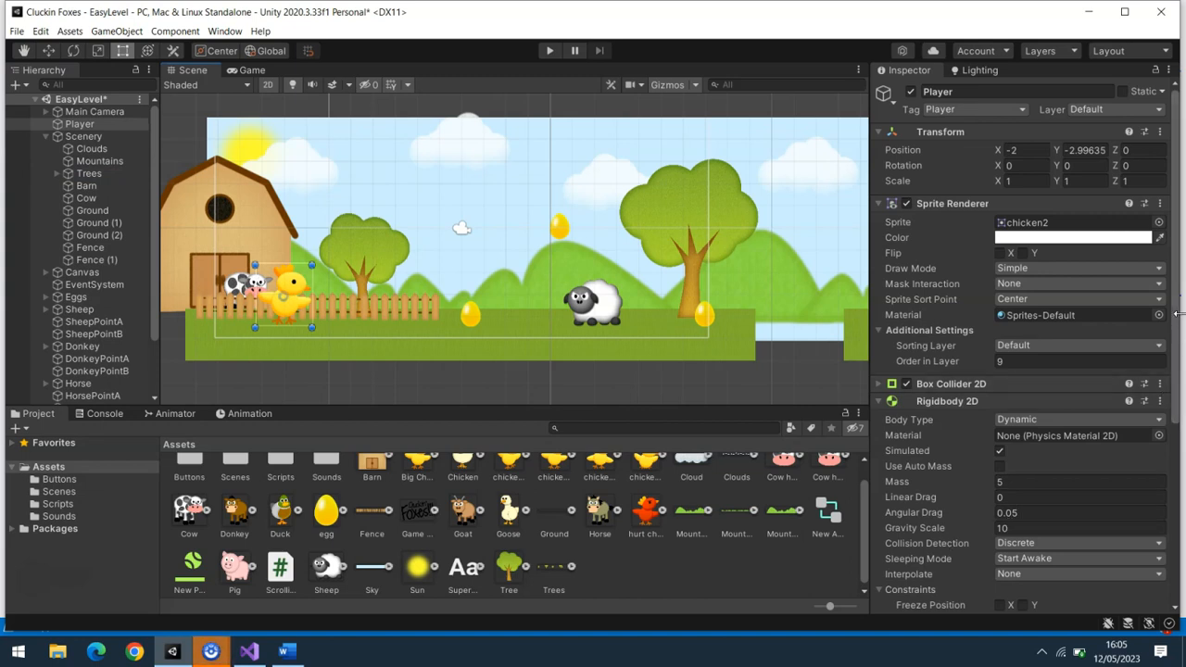
{"action": "left_click_drag", "start_coordinate": [1174, 320], "coordinate": [1171, 499]}
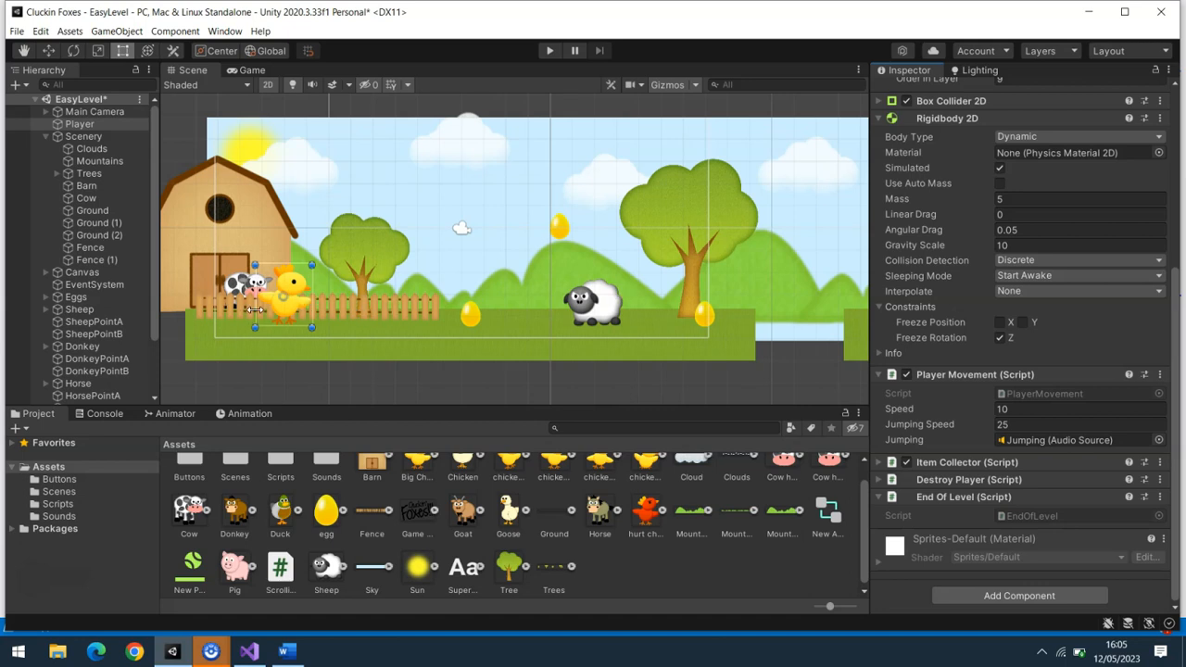
{"action": "left_click", "coordinate": [94, 161]}
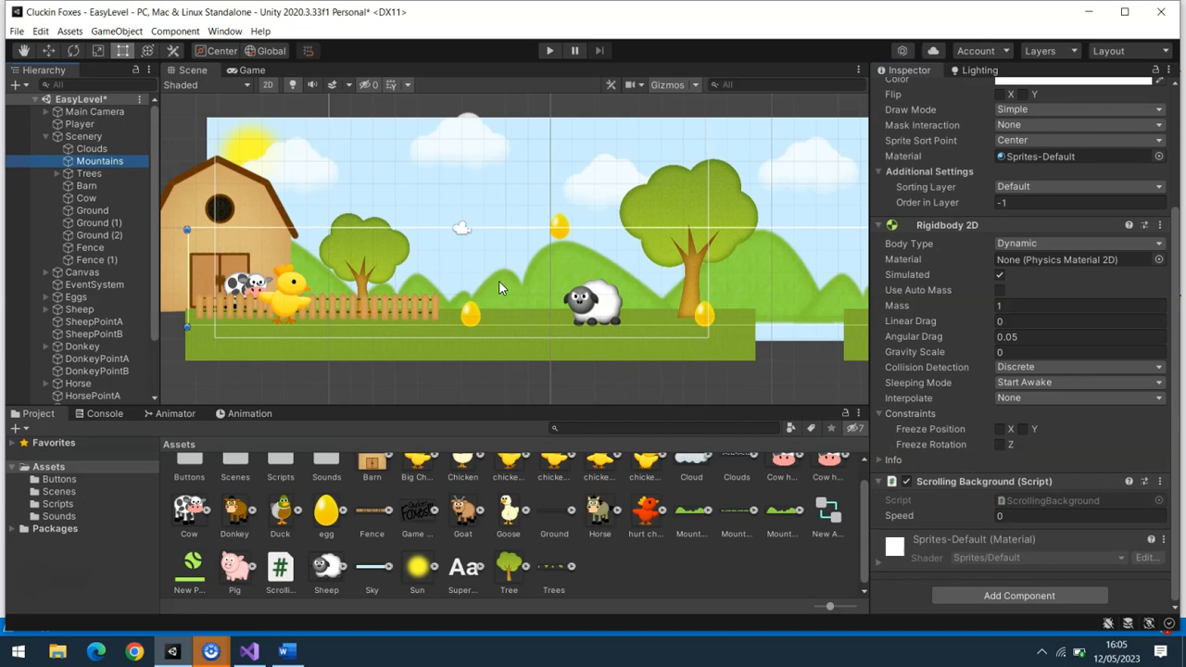
{"action": "left_click", "coordinate": [684, 209]}
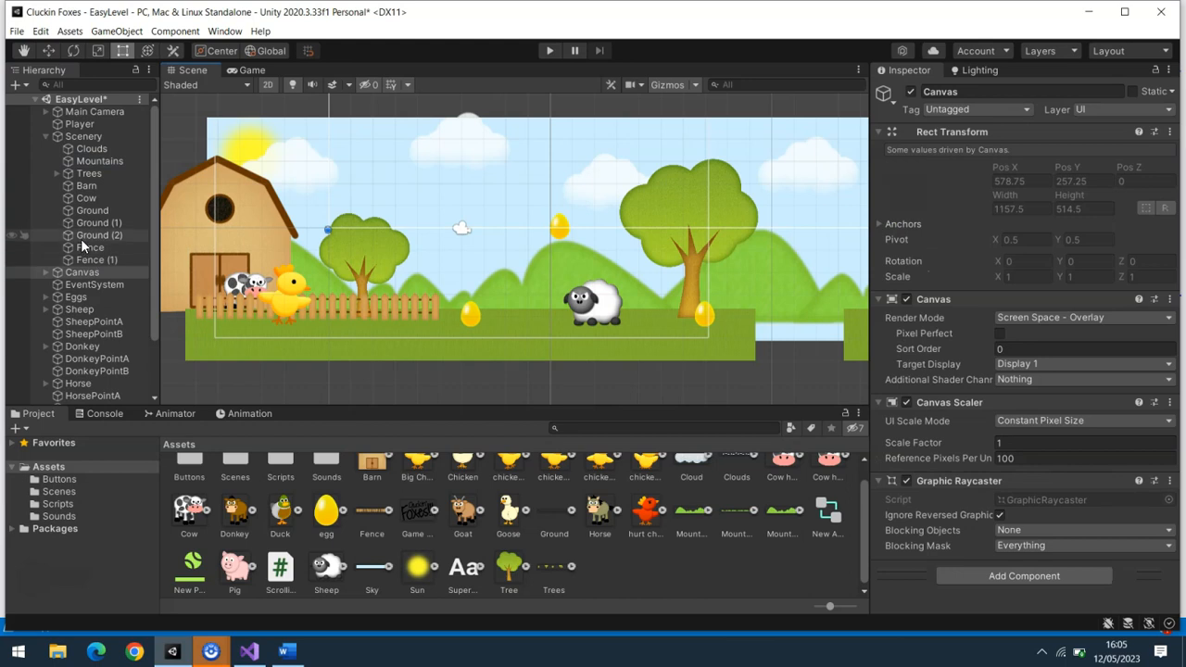
- Set the Scrolling Background script's speed on the Trees parent object to -5
{"action": "left_click", "coordinate": [89, 173]}
{"action": "left_click", "coordinate": [1008, 493]}
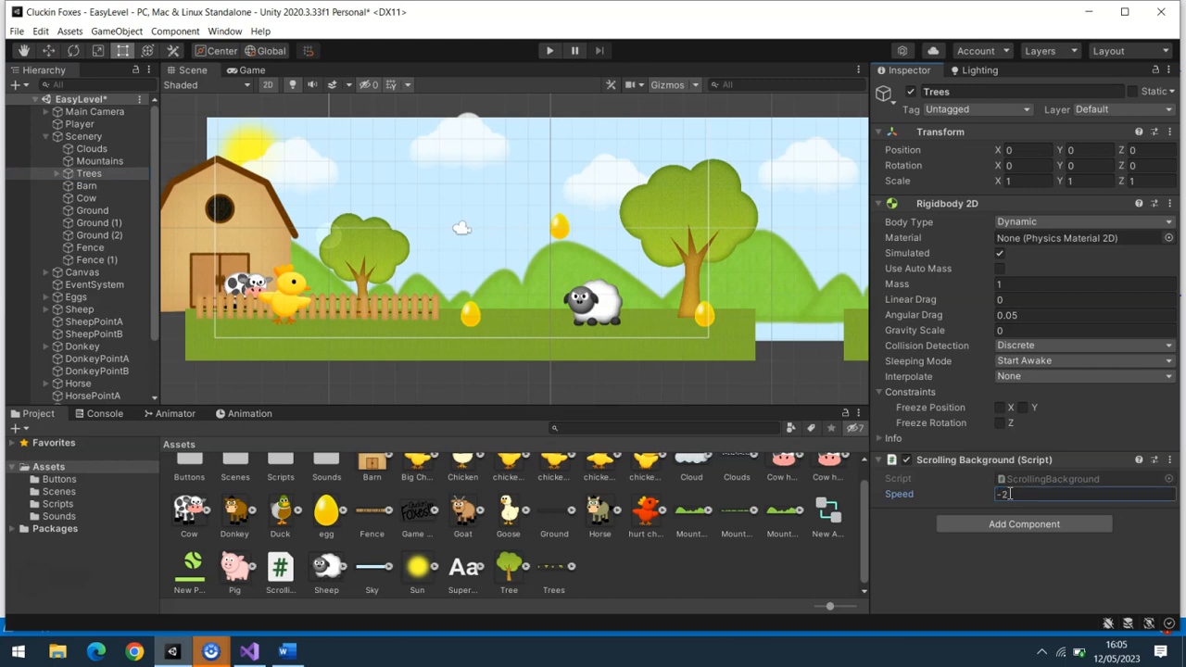
{"action": "left_click", "coordinate": [97, 160]}
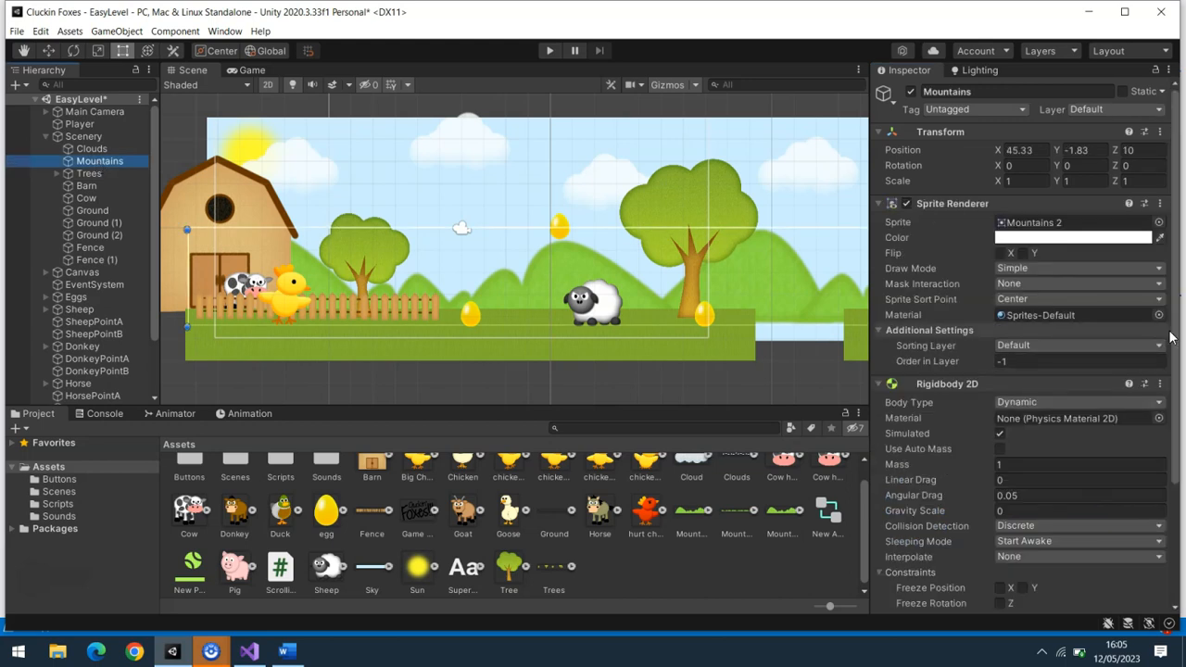
{"action": "left_click", "coordinate": [88, 173]}
{"action": "left_click", "coordinate": [1011, 495]}
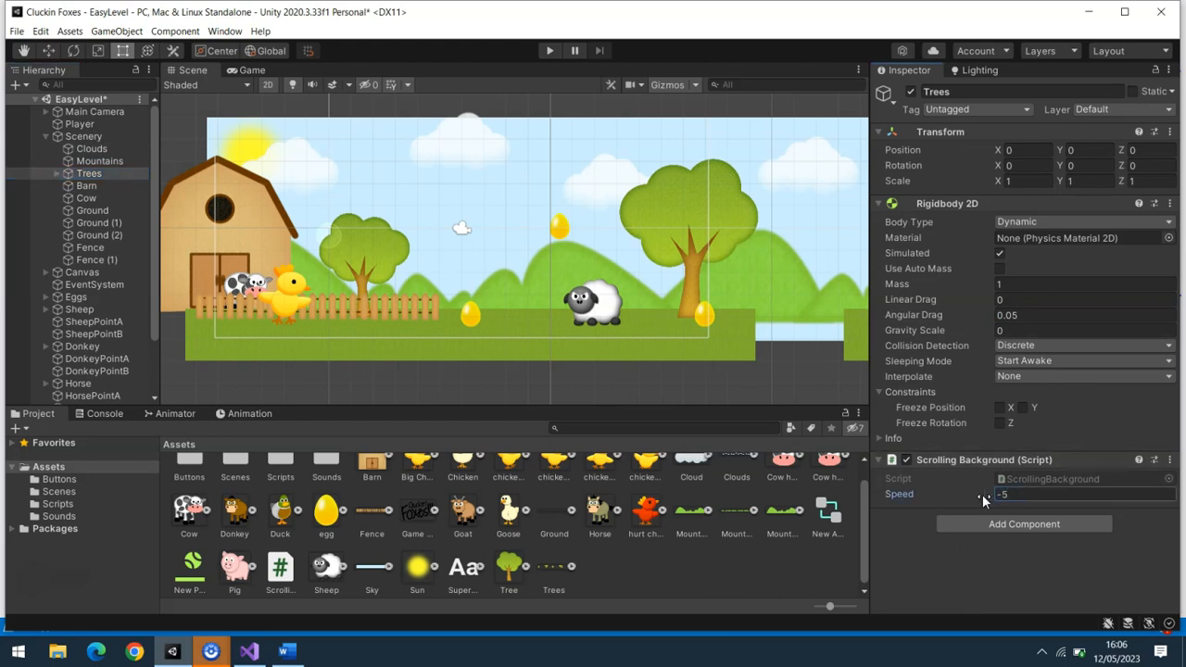
- Set the Scrolling Background speed to -3 on Mountains and to -1 on Clouds
{"action": "left_click", "coordinate": [97, 161]}
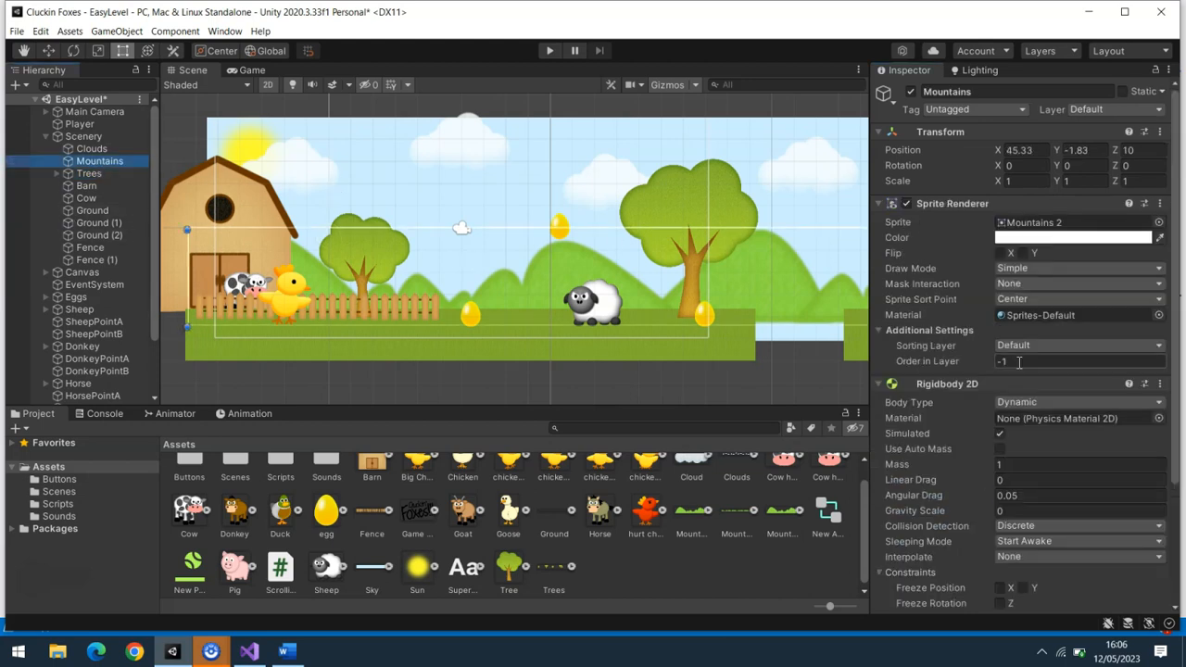
{"action": "scroll", "coordinate": [1176, 275], "scroll_direction": "down", "scroll_amount": 4}
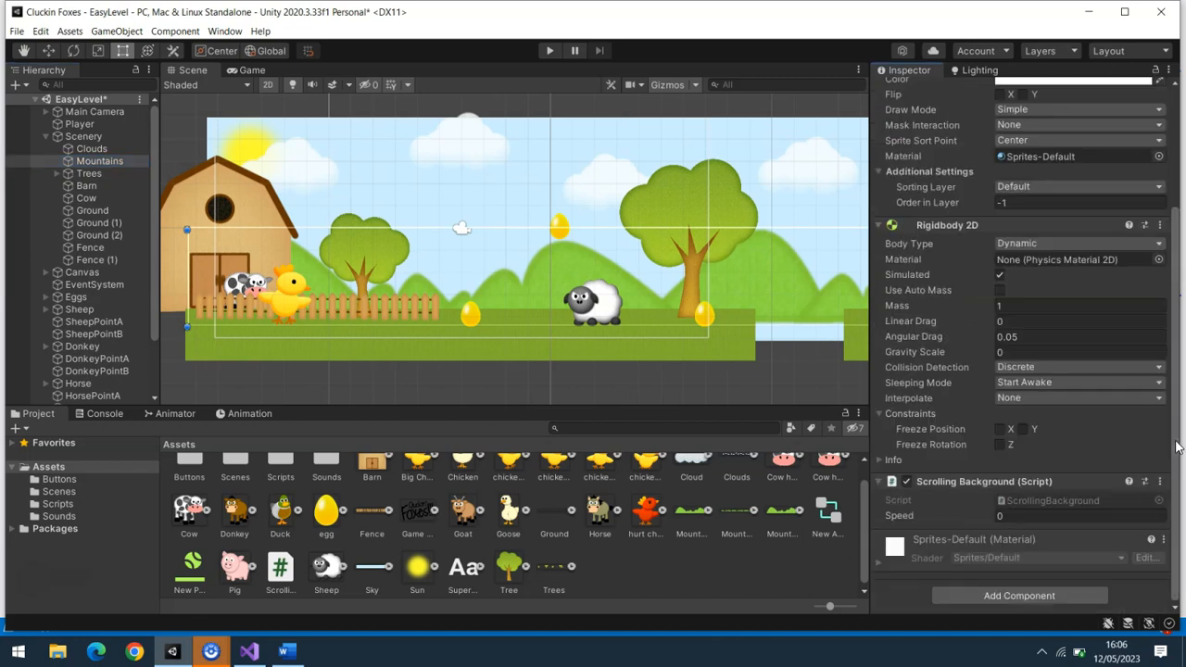
{"action": "left_click", "coordinate": [1015, 512]}
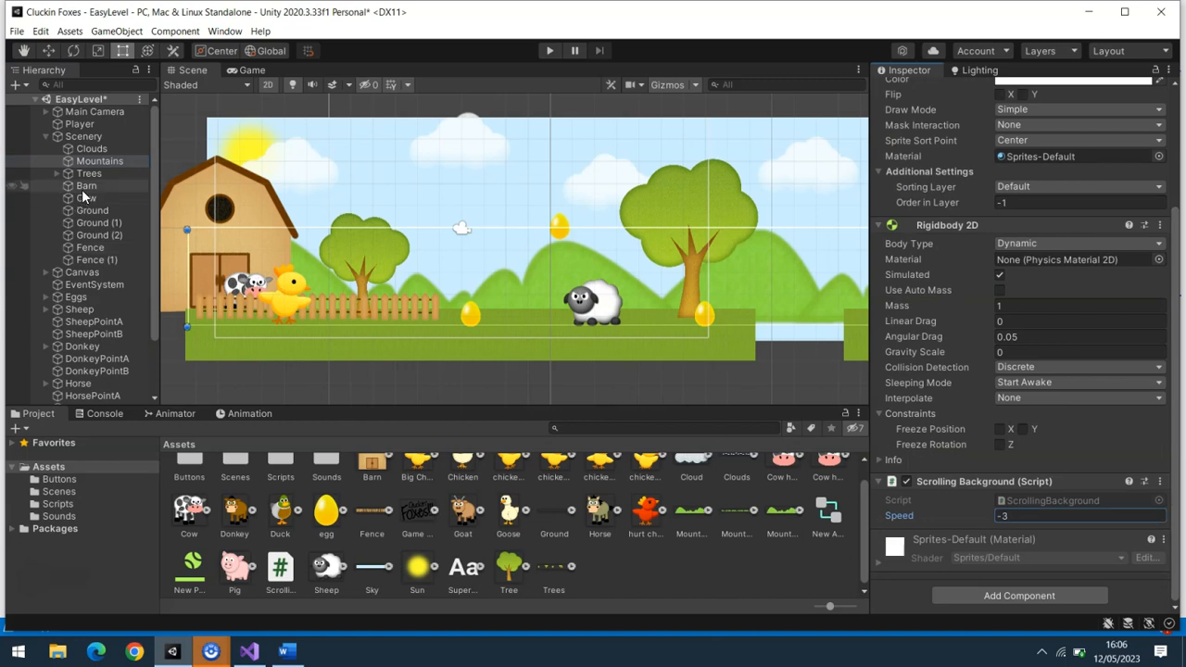
{"action": "left_click", "coordinate": [91, 149]}
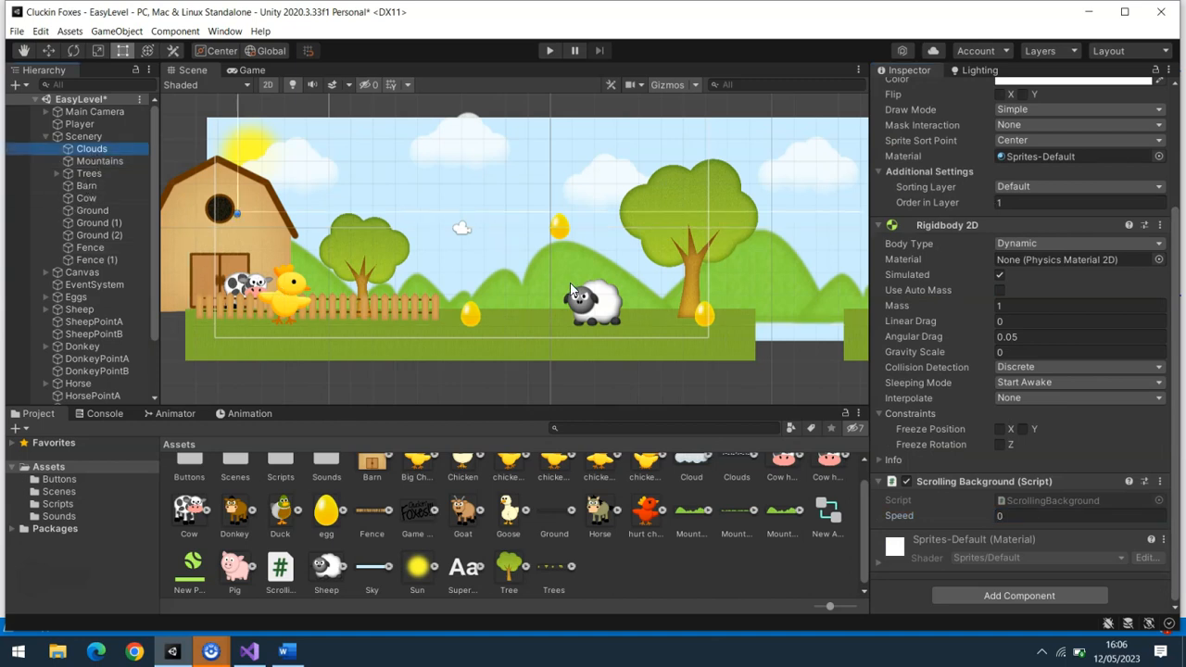
{"action": "left_click", "coordinate": [1006, 516]}
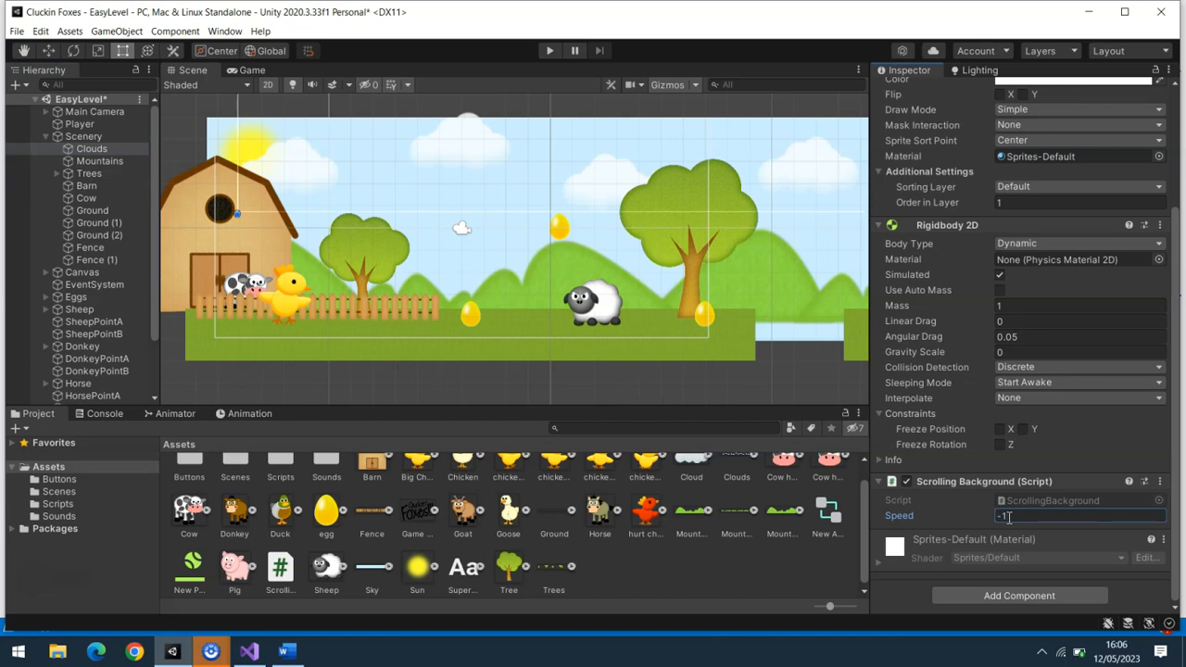
- Play-test the level, walking the chicken back and forth near the barn to check how the clouds, mountains and trees scroll
{"action": "left_click", "coordinate": [554, 50]}
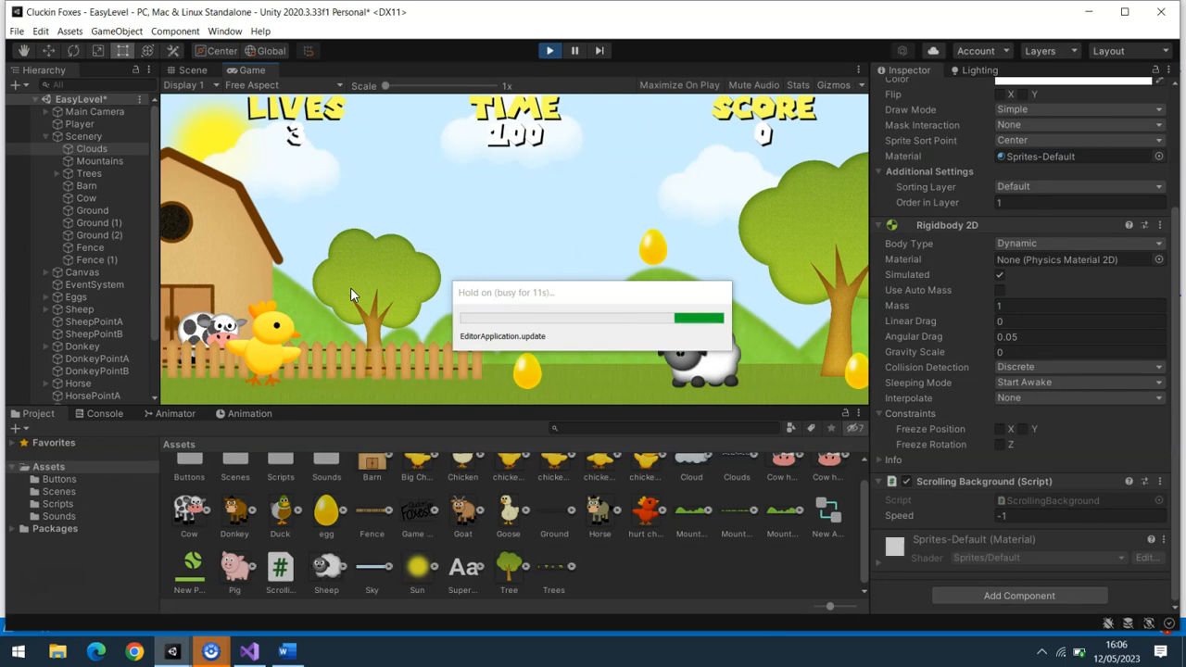
{"action": "key", "text": "Left"}
{"action": "key", "text": "Right"}
{"action": "key", "text": "Left"}
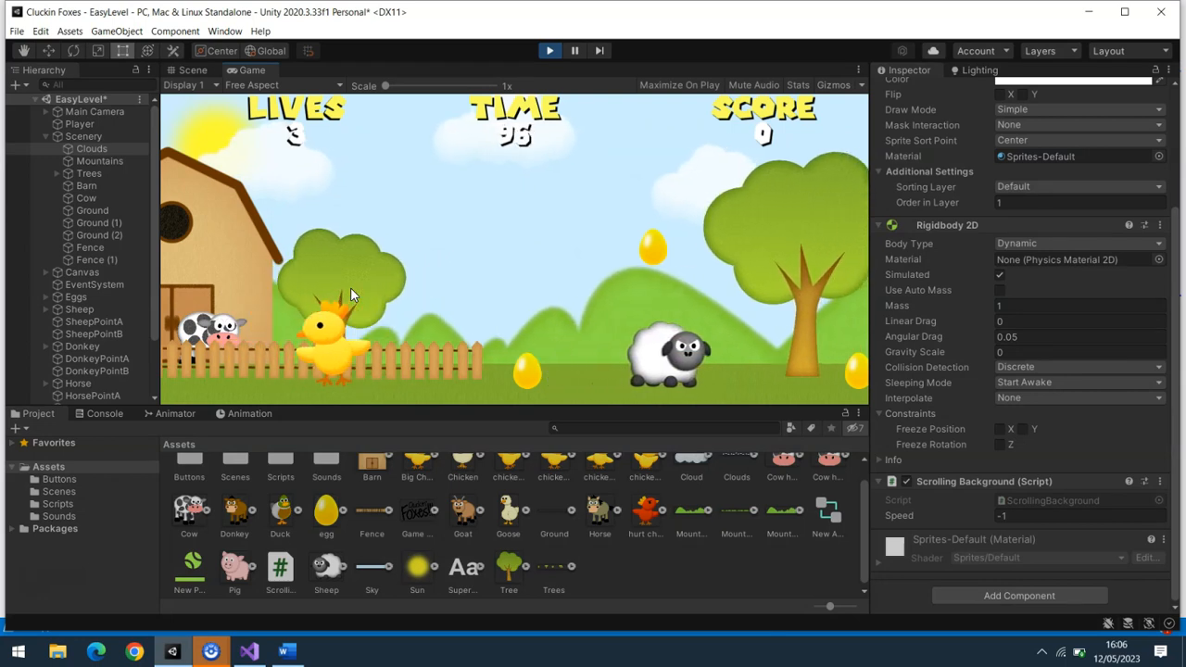
{"action": "key", "text": "Right"}
{"action": "key", "text": "Left"}
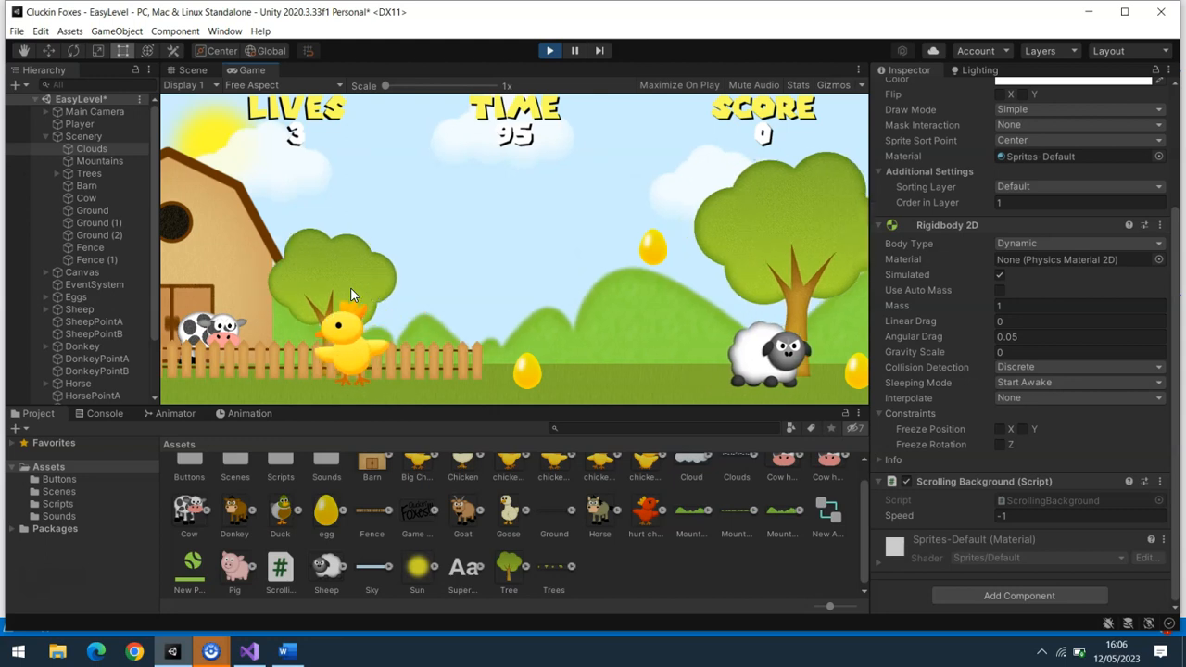
{"action": "key", "text": "Right"}
{"action": "key", "text": "Left"}
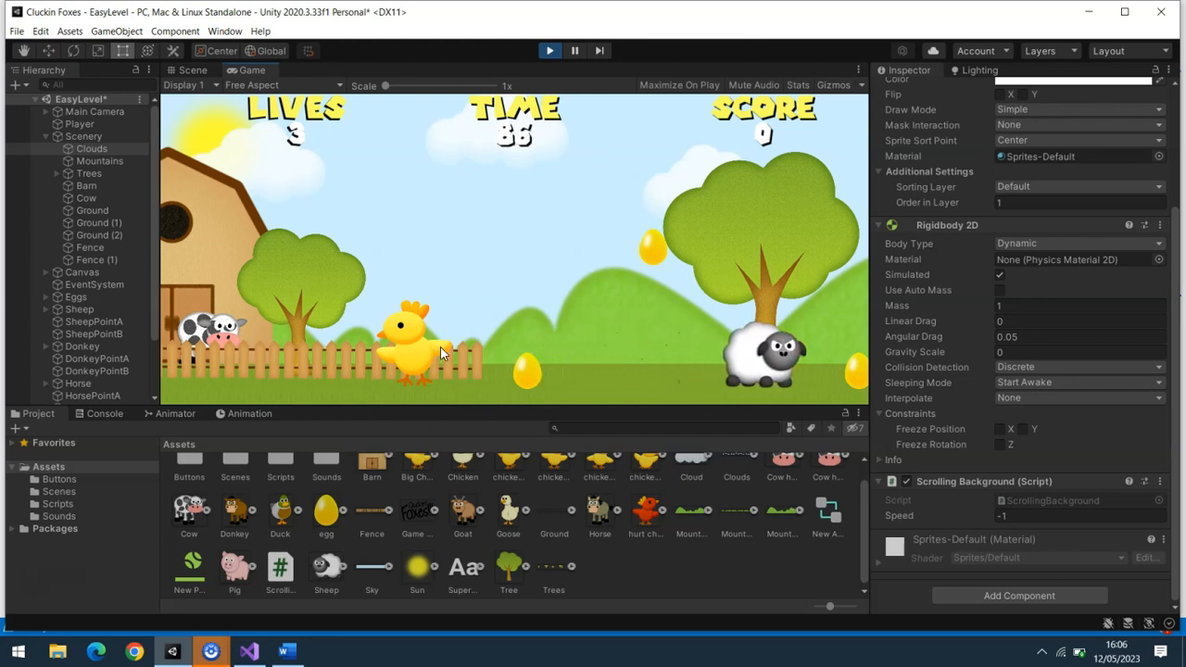
{"action": "key", "text": "Right"}
{"action": "key", "text": "Left"}
{"action": "key", "text": "Right"}
{"action": "key", "text": "Left"}
{"action": "key", "text": "Right"}
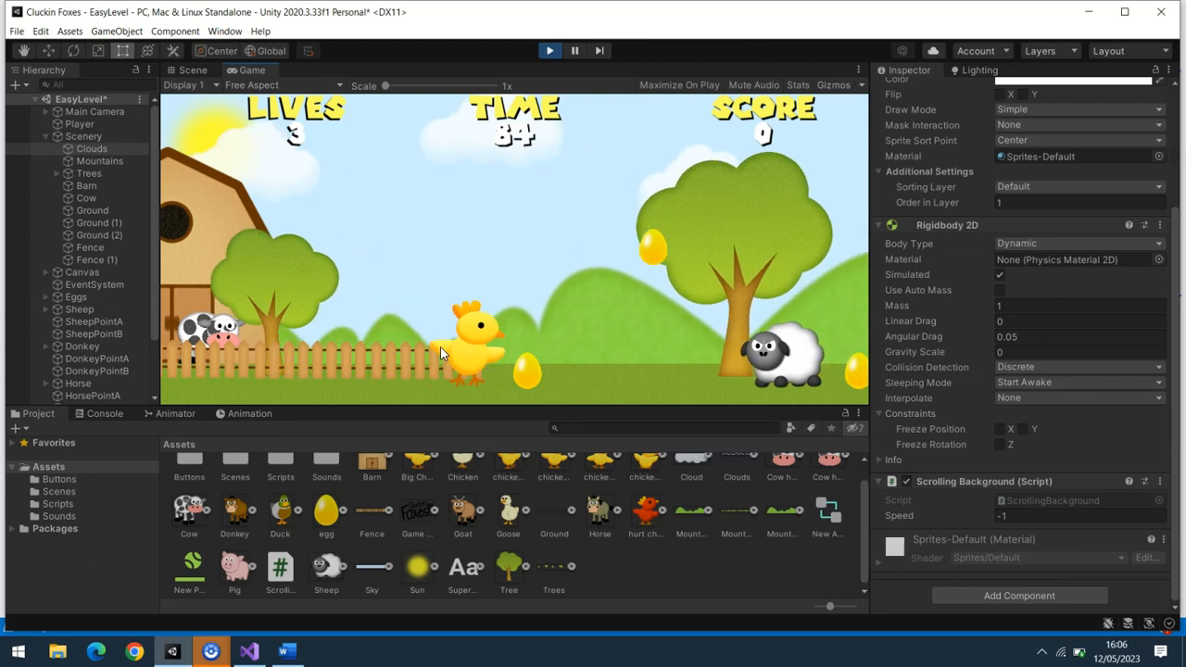
- Run and jump the chicken further through the level, up to the first gap in the ground, to test the background scrolling
{"action": "key", "text": "Right"}
{"action": "key", "text": "space"}
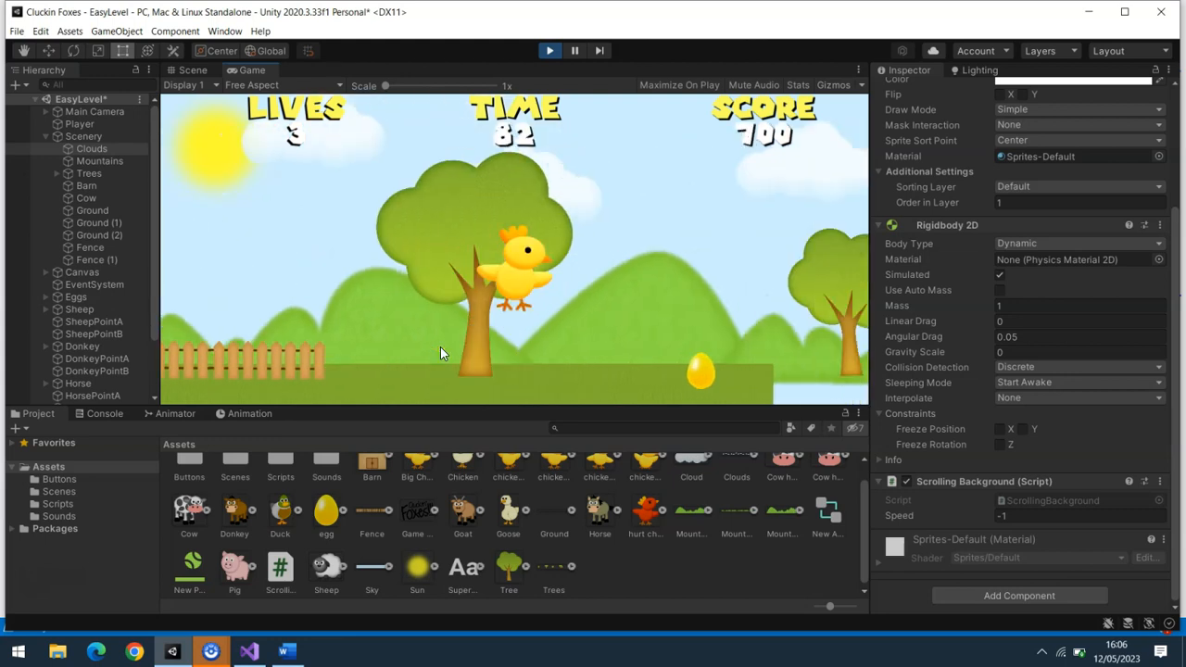
{"action": "key", "text": "Left"}
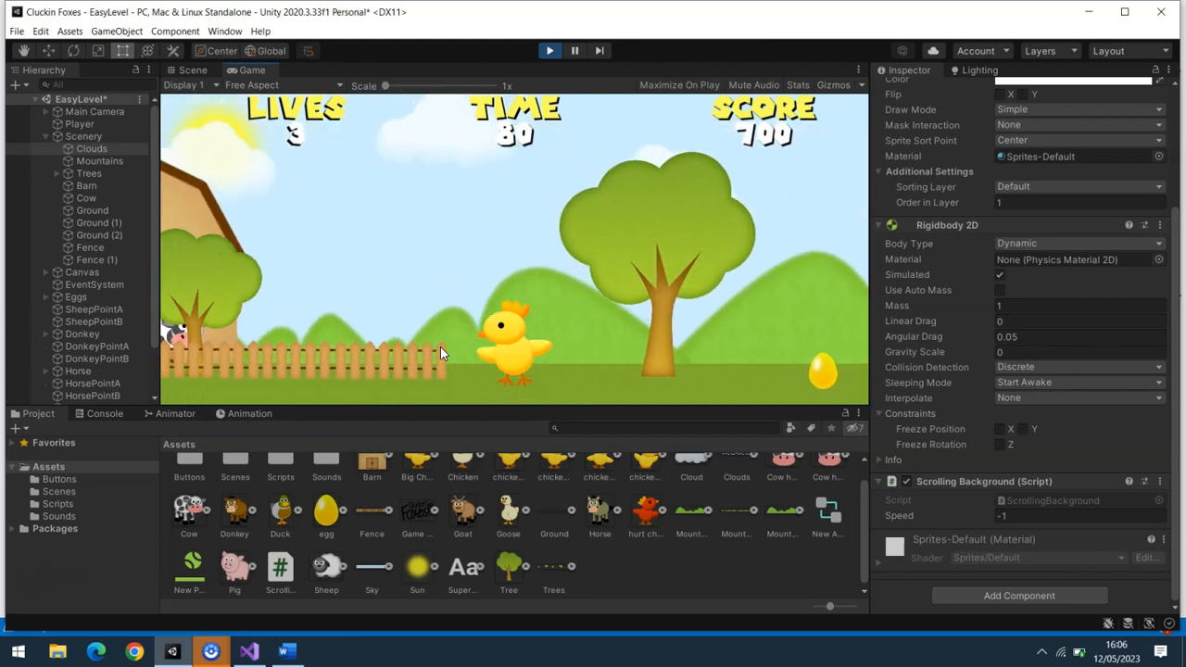
{"action": "key", "text": "Right"}
{"action": "key", "text": "Left"}
{"action": "key", "text": "Right"}
{"action": "key", "text": "Right"}
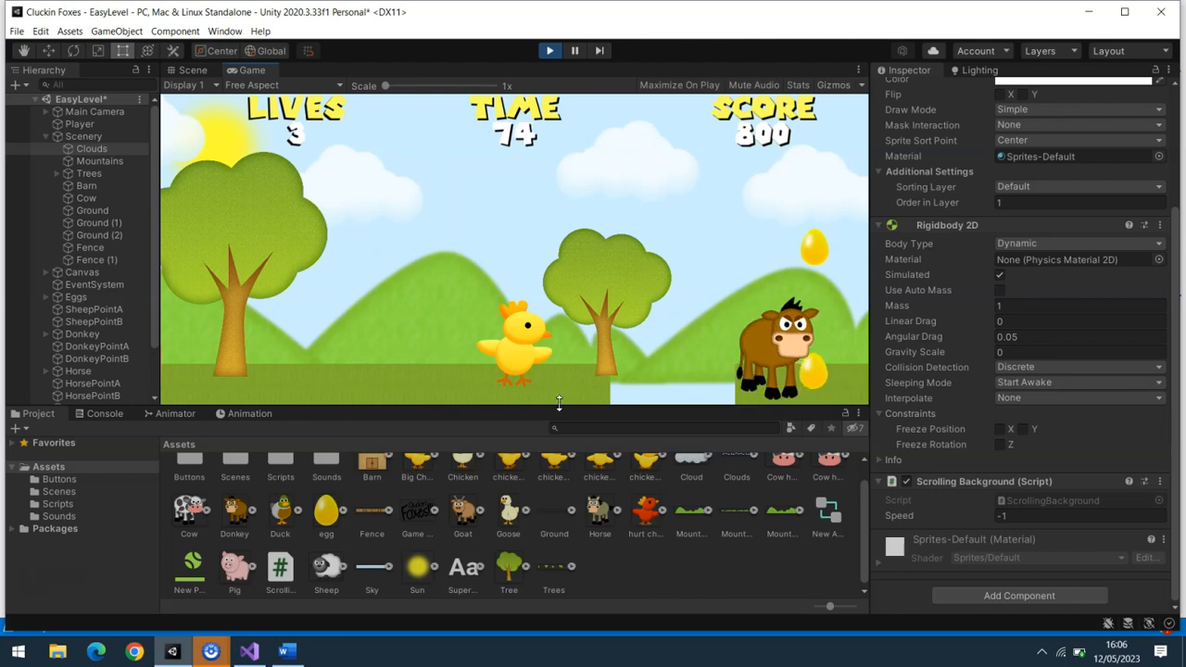
- Walk the chicken back to the barn fence and move it both ways there to compare the background layers' scrolling speeds
{"action": "key", "text": "Left"}
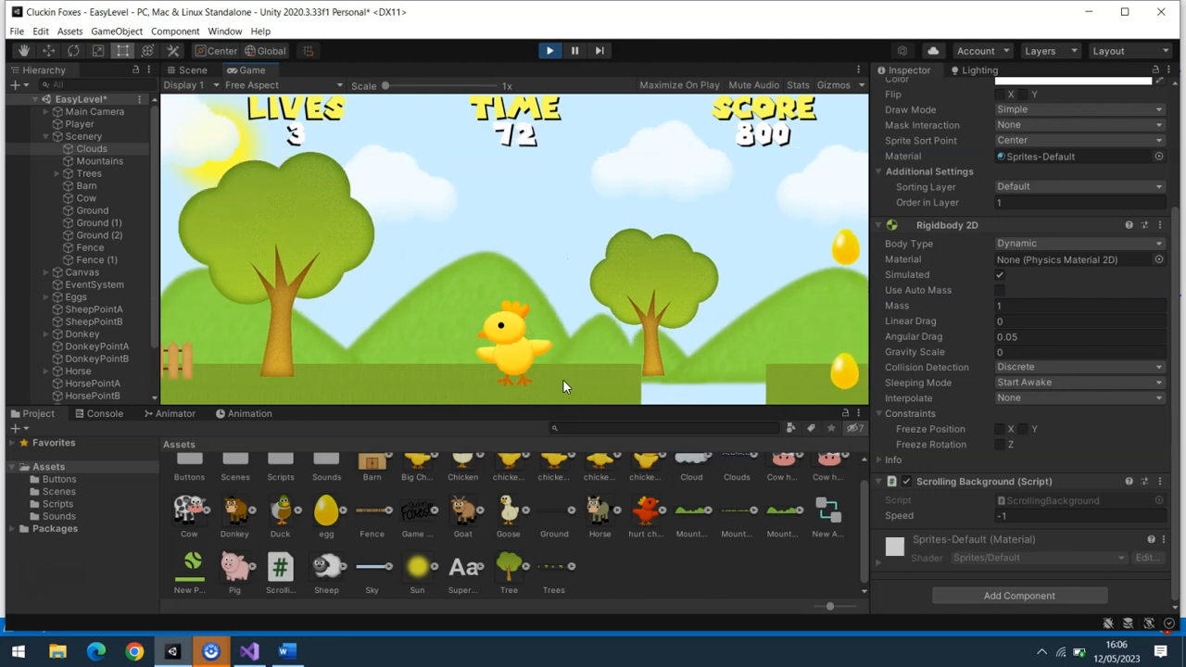
{"action": "key", "text": "Left"}
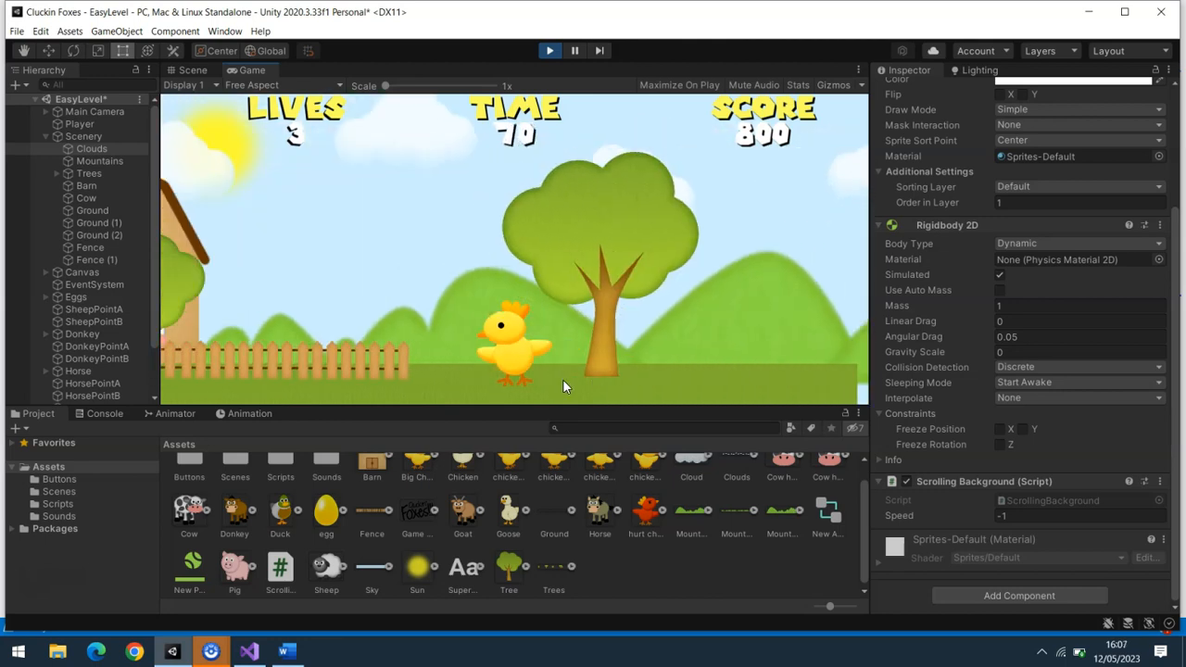
{"action": "key", "text": "Left"}
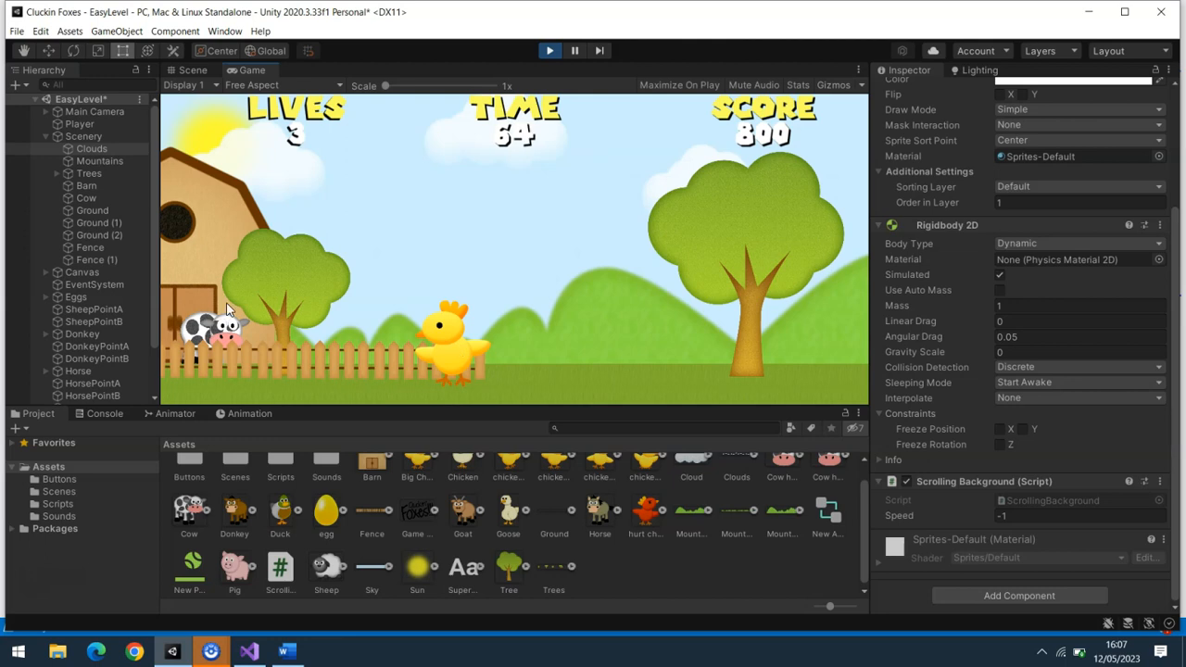
{"action": "key", "text": "Left"}
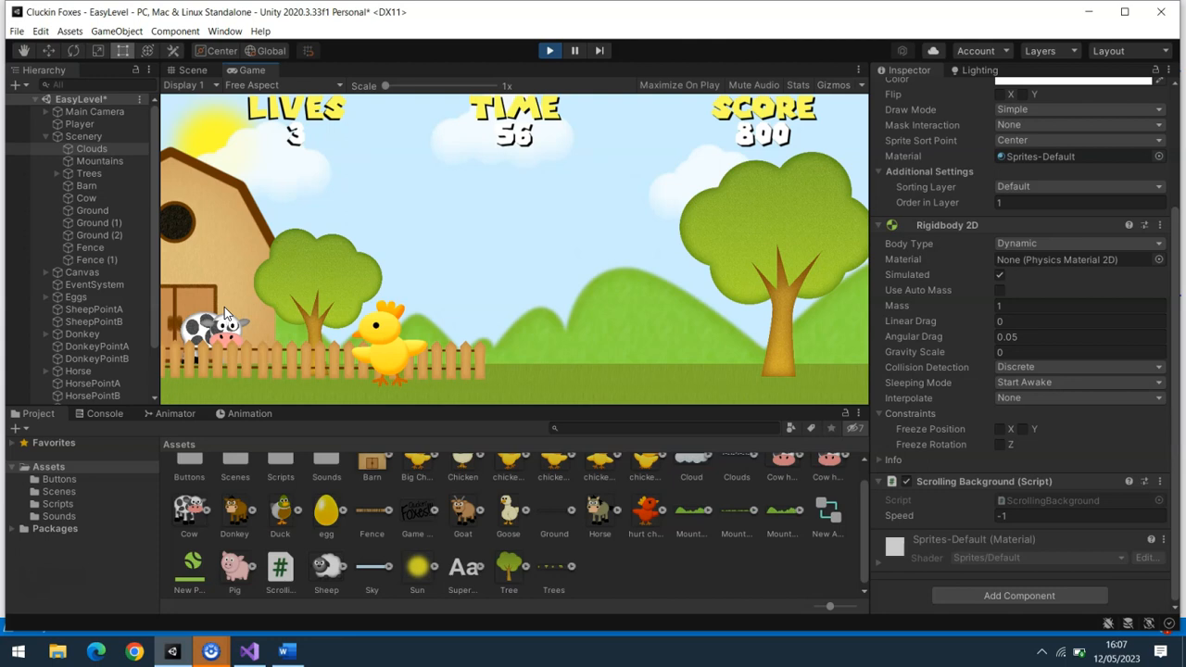
{"action": "key", "text": "Right"}
{"action": "key", "text": "Left"}
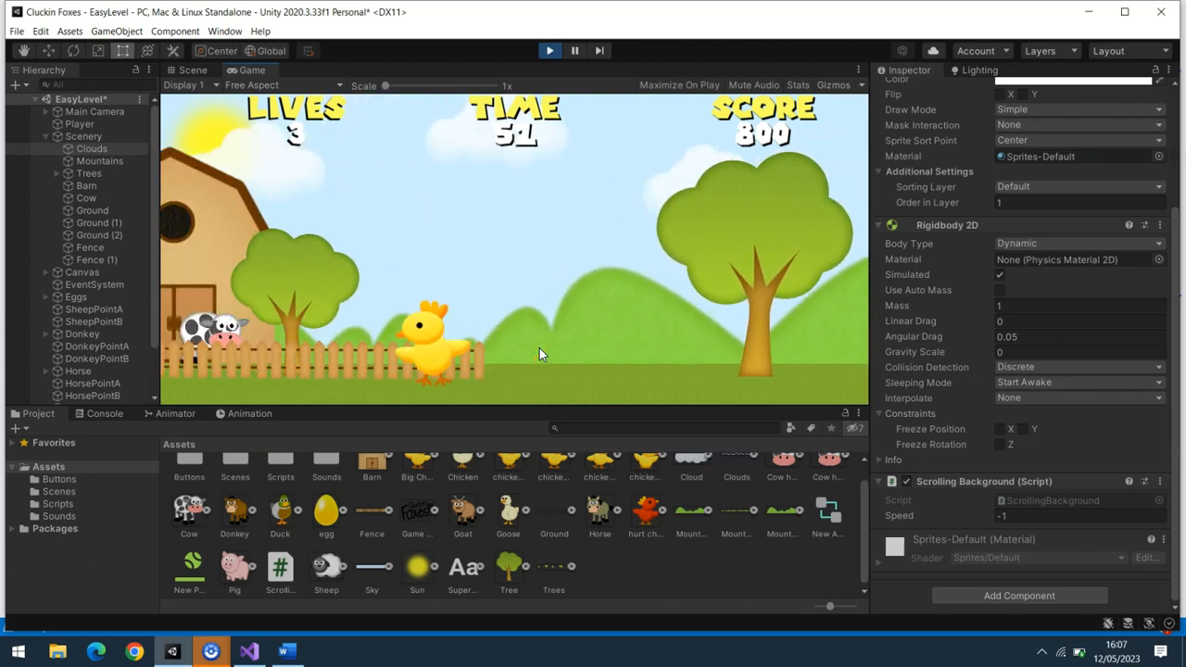
{"action": "key", "text": "Right"}
{"action": "key", "text": "Left"}
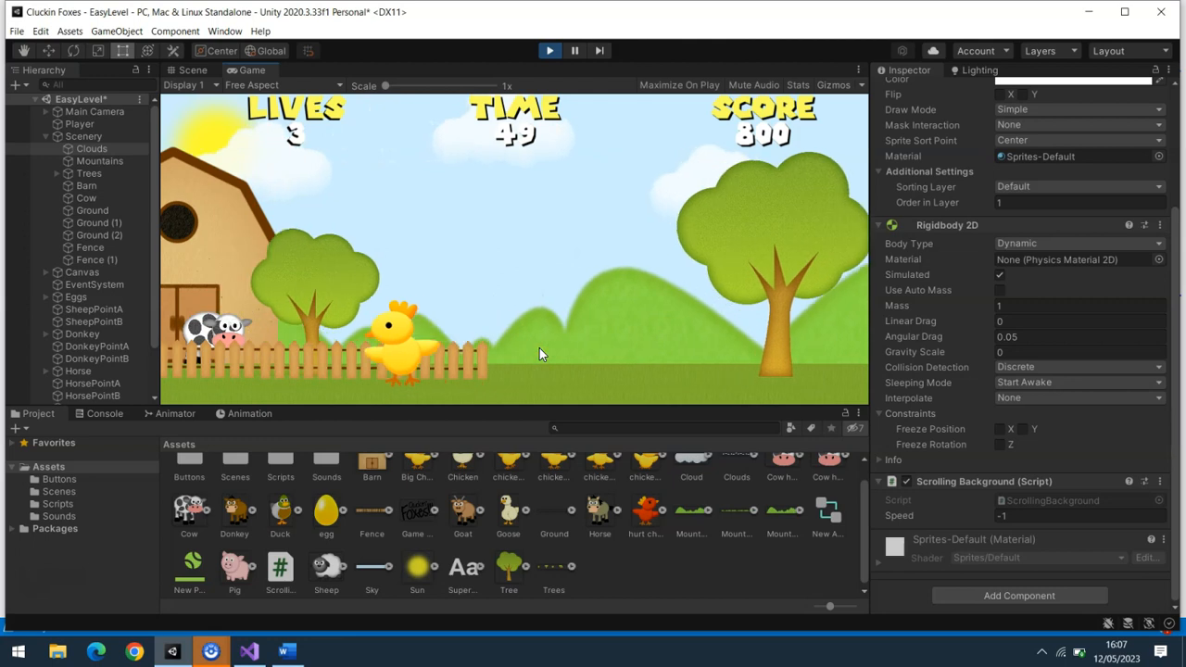
{"action": "key", "text": "Right"}
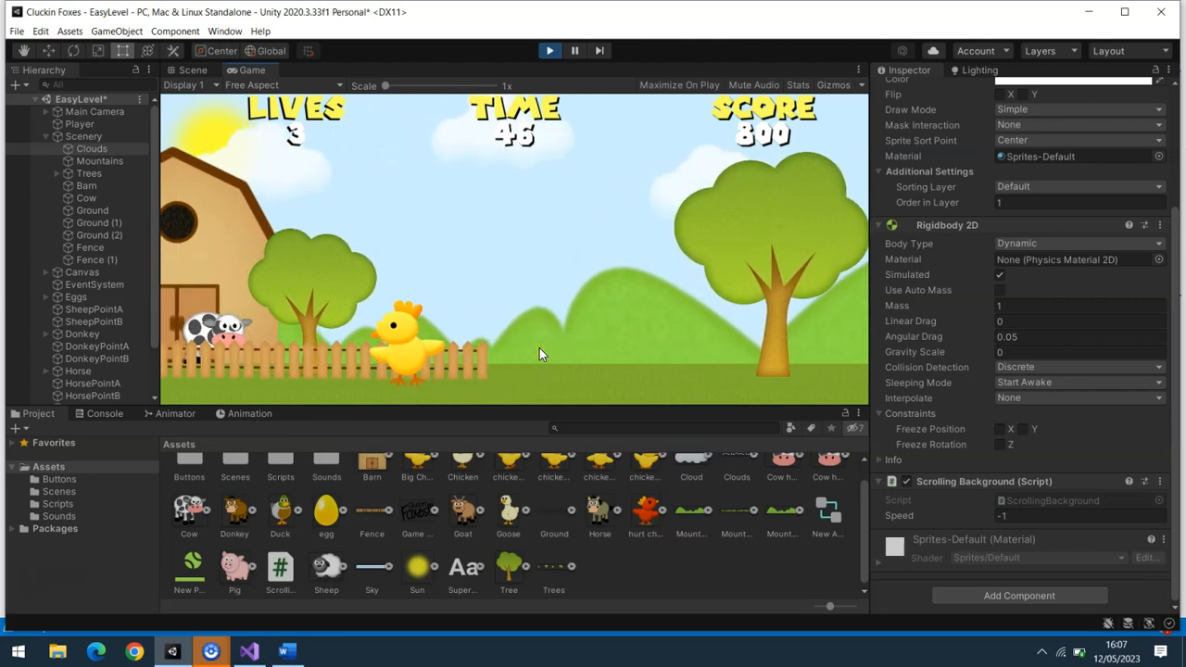